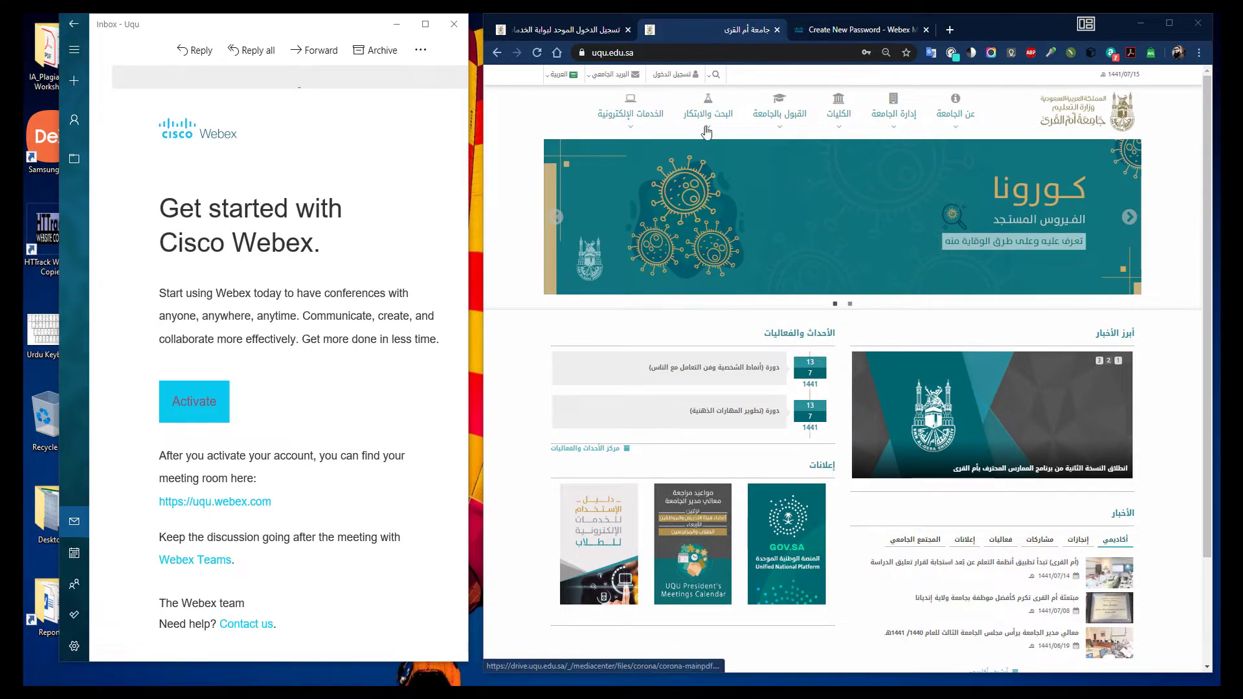
Sign in to the university portal and open the E-Learning deanship site from the Deanships listing
click(685, 75)
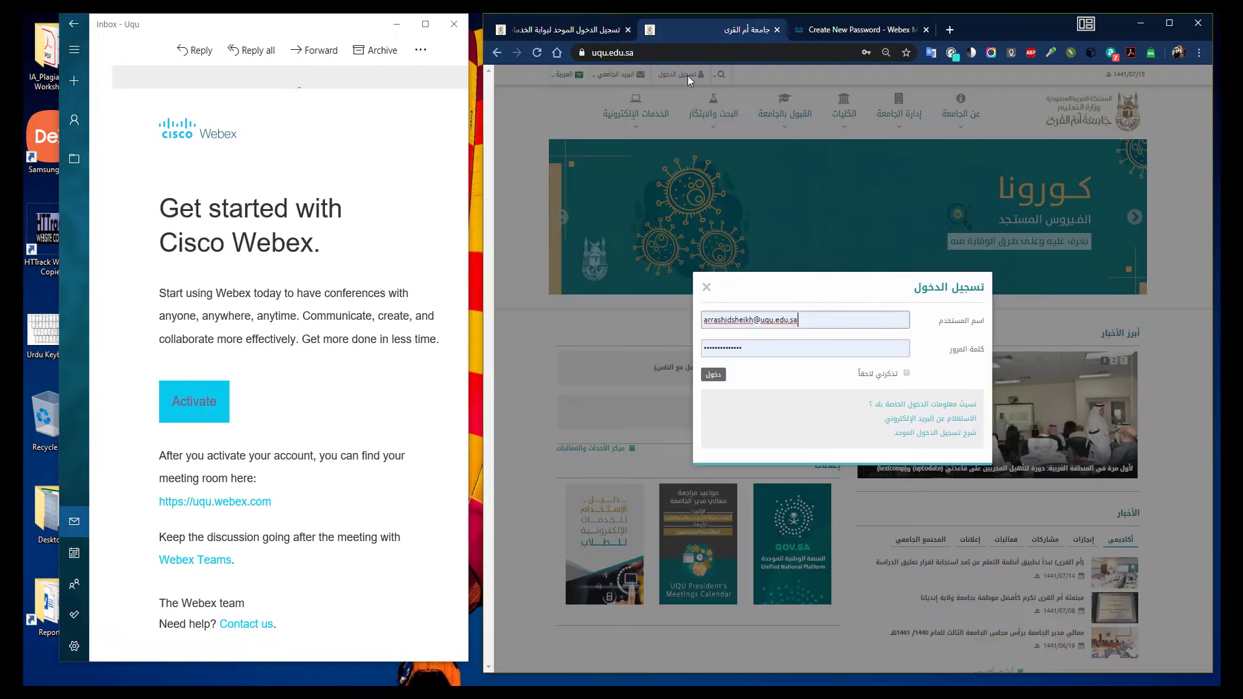
click(714, 375)
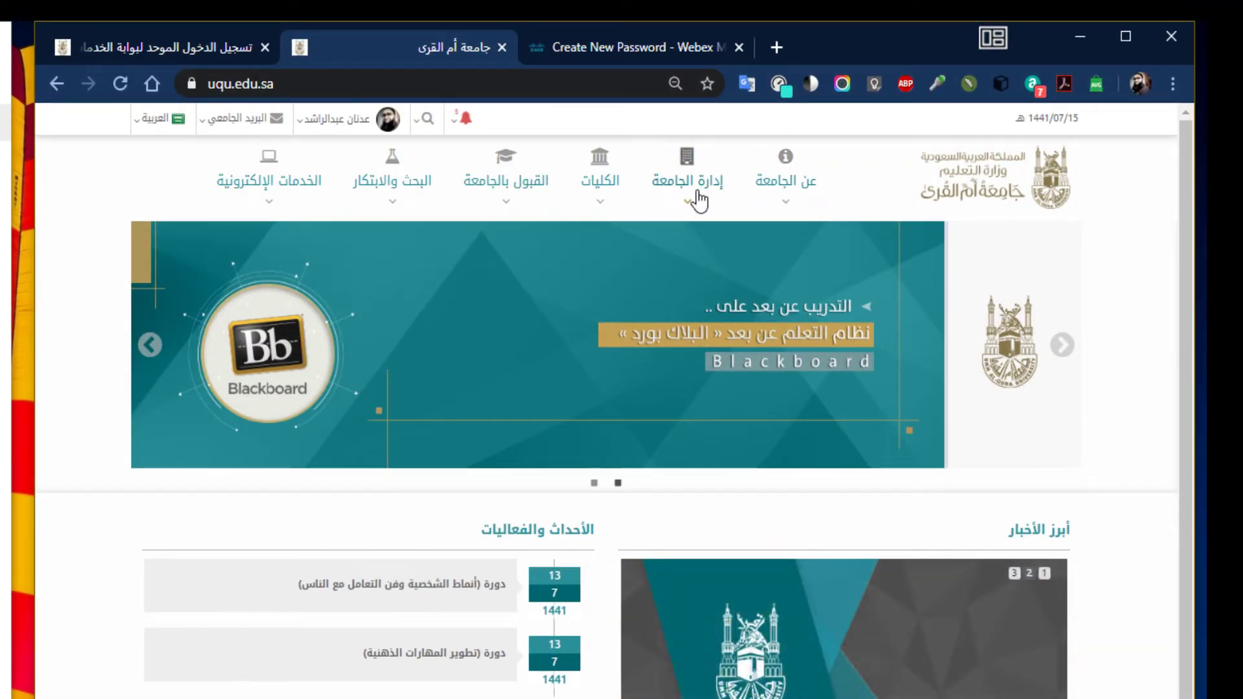
click(694, 200)
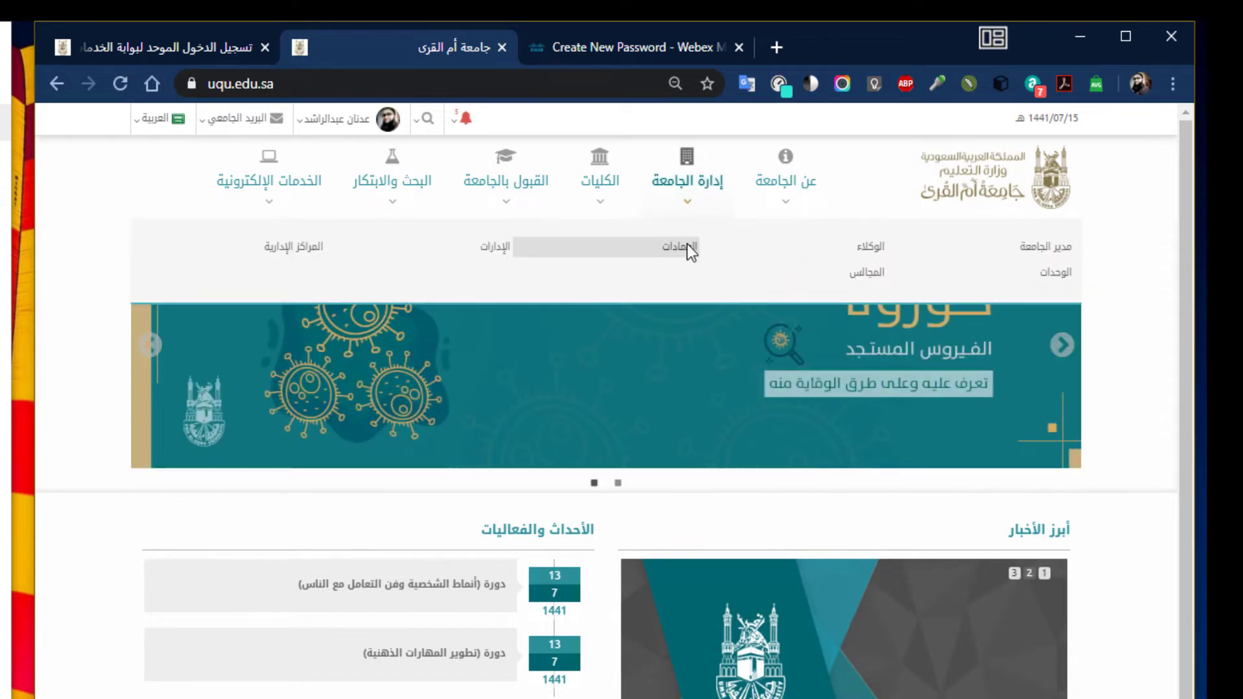
click(686, 247)
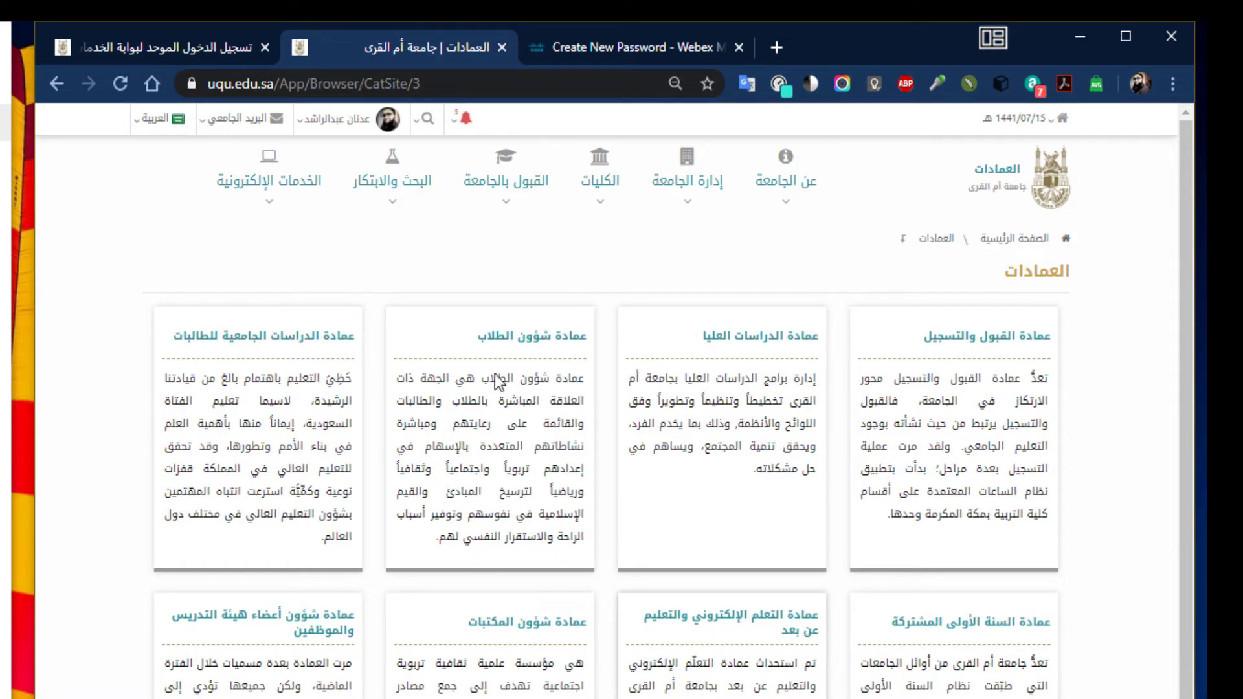
click(758, 627)
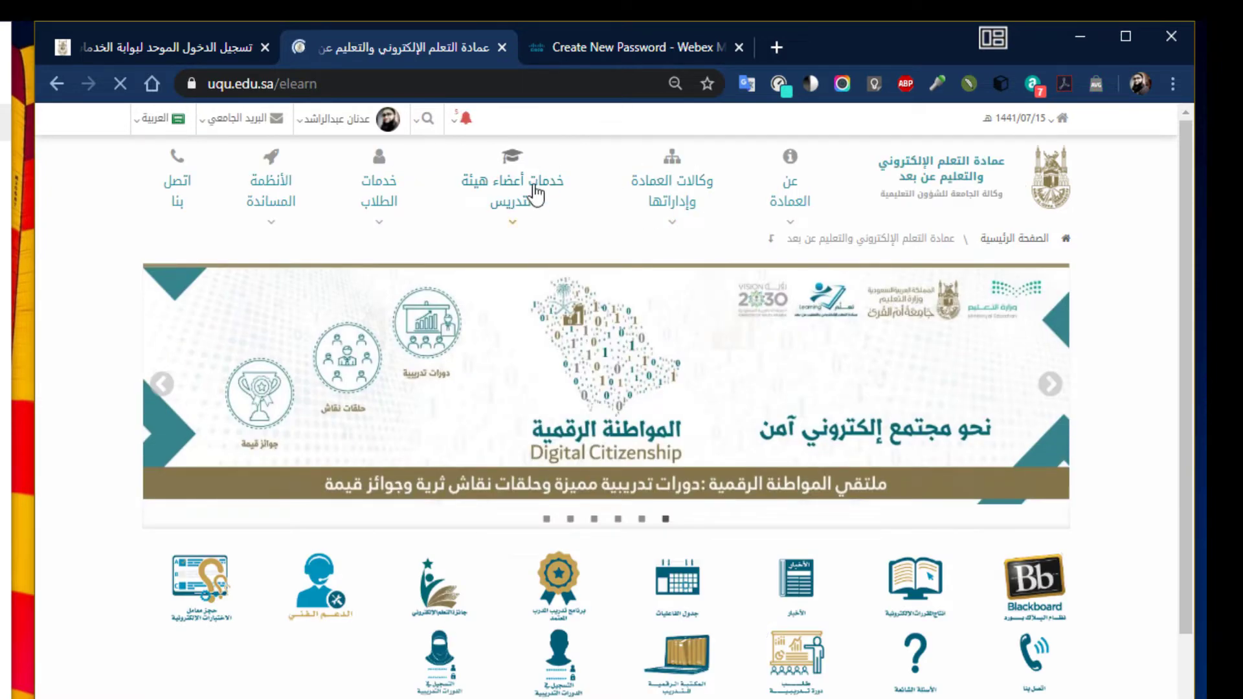
Open the Webex account request (طلب حساب ويبكس) from the faculty services menu
click(514, 226)
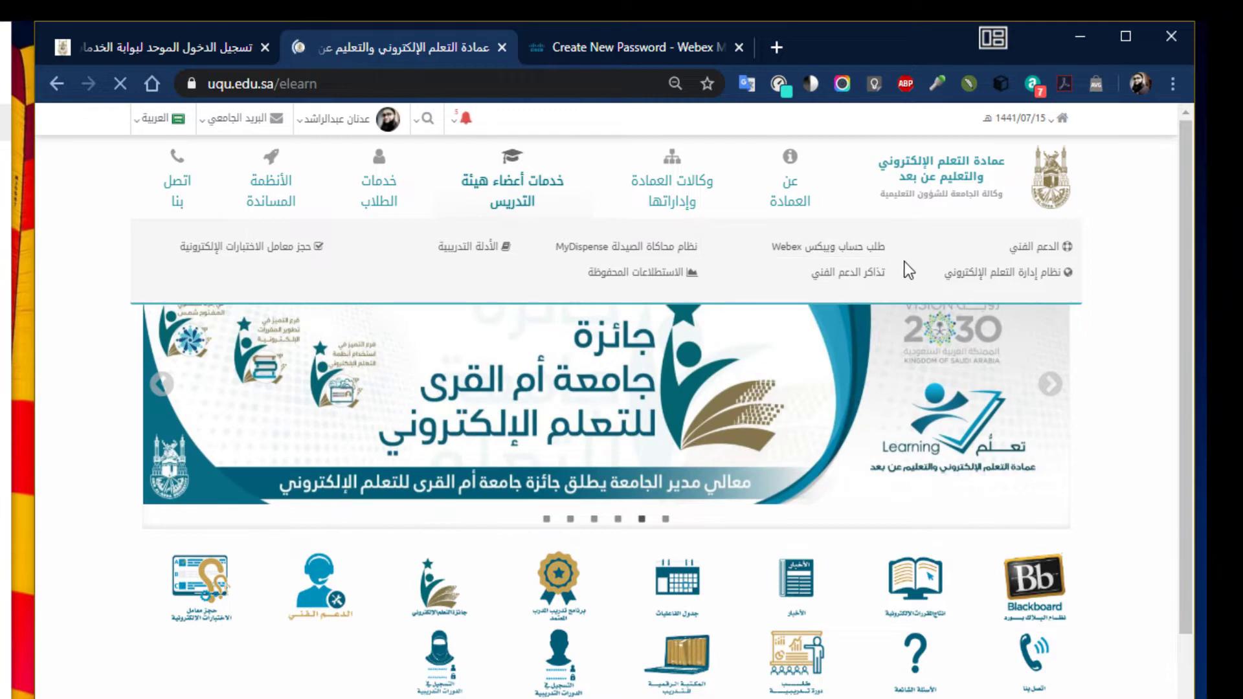
click(850, 256)
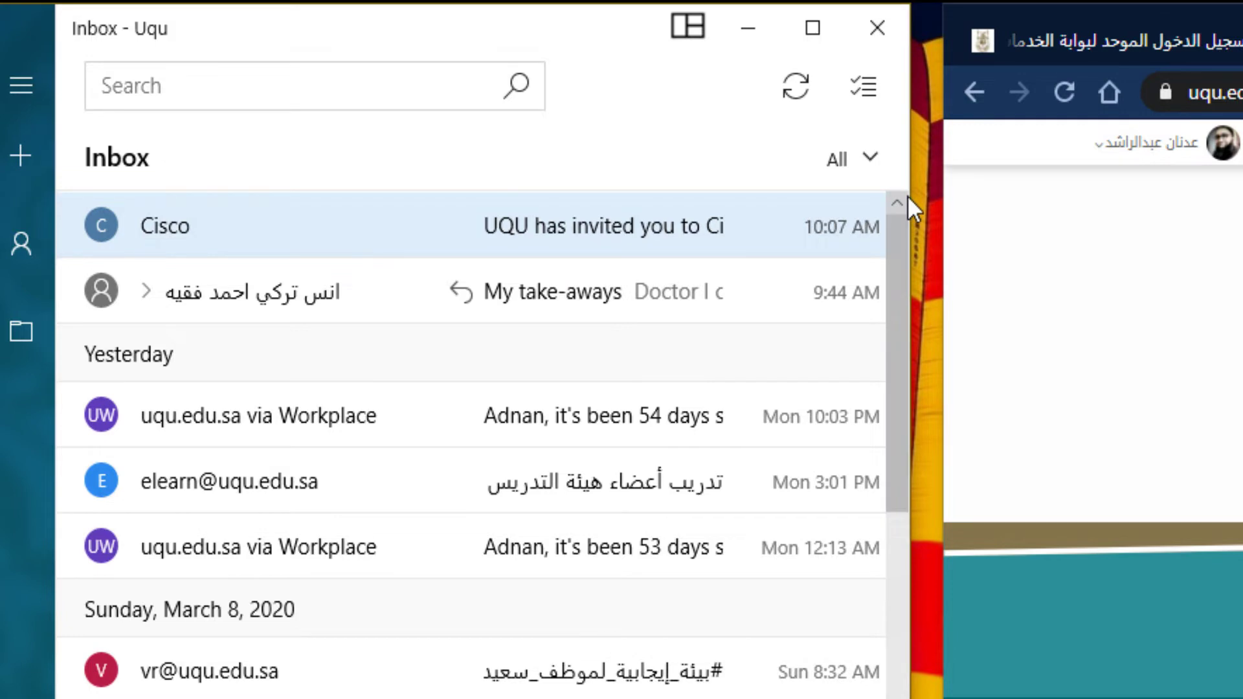
Open the Cisco 'UQU has invited you to Cisco Webex' email in Mail and activate the account
drag(907, 195, 1194, 189)
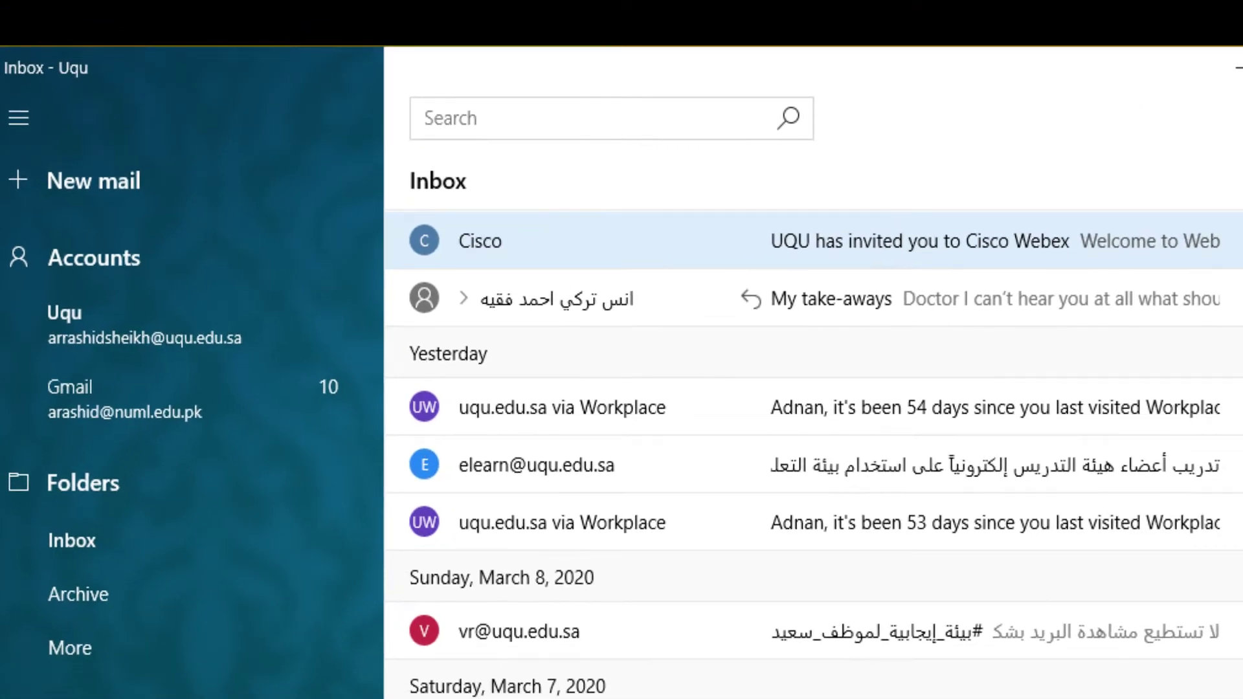
drag(1240, 237, 859, 244)
click(477, 255)
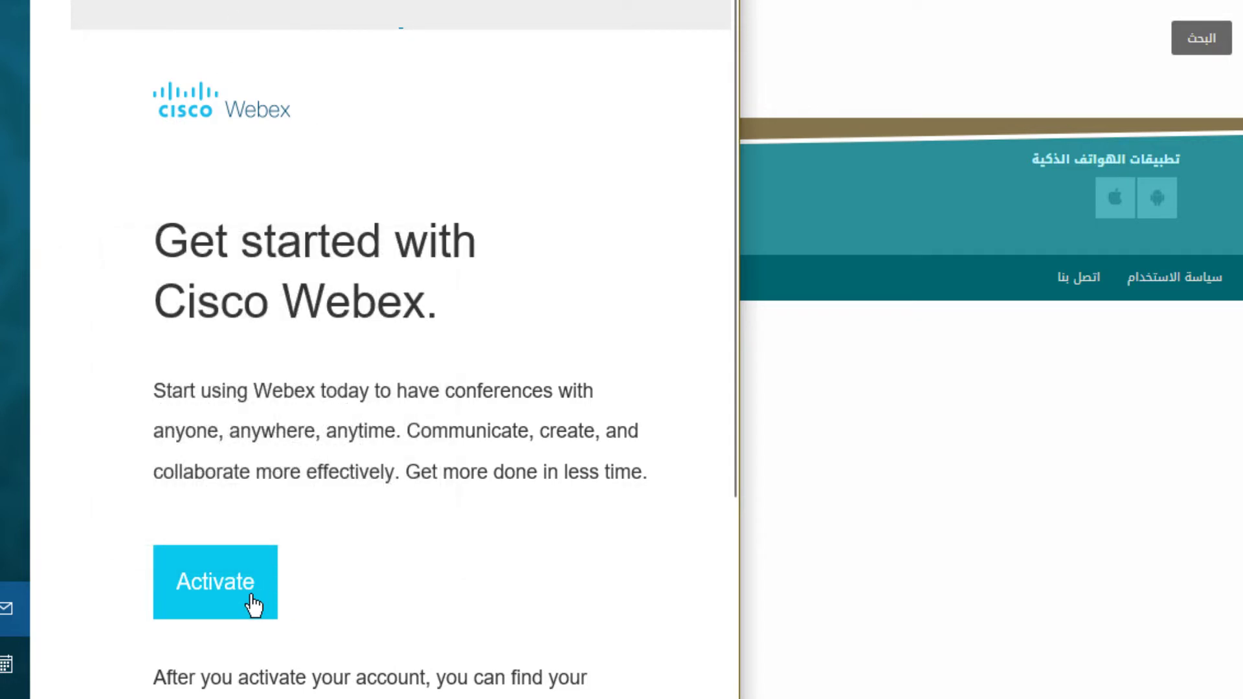
click(253, 603)
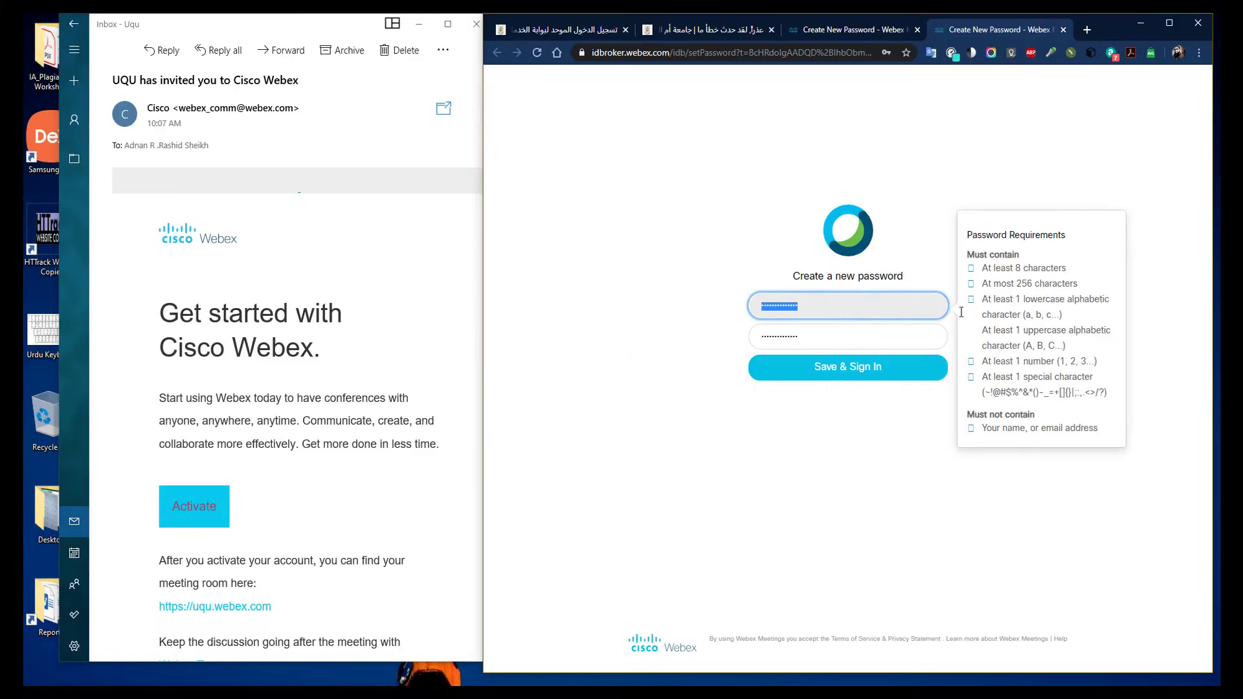
Set a new Webex password and save it to sign in to the UQU Webex site
click(1024, 337)
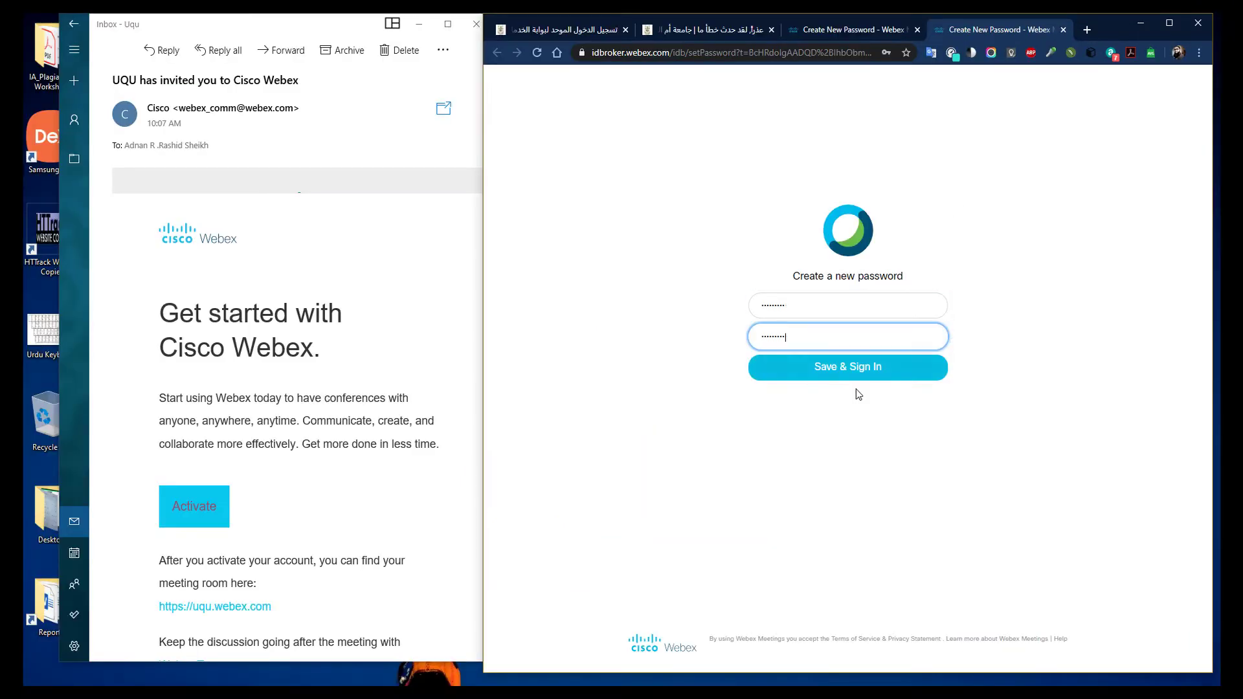
click(651, 579)
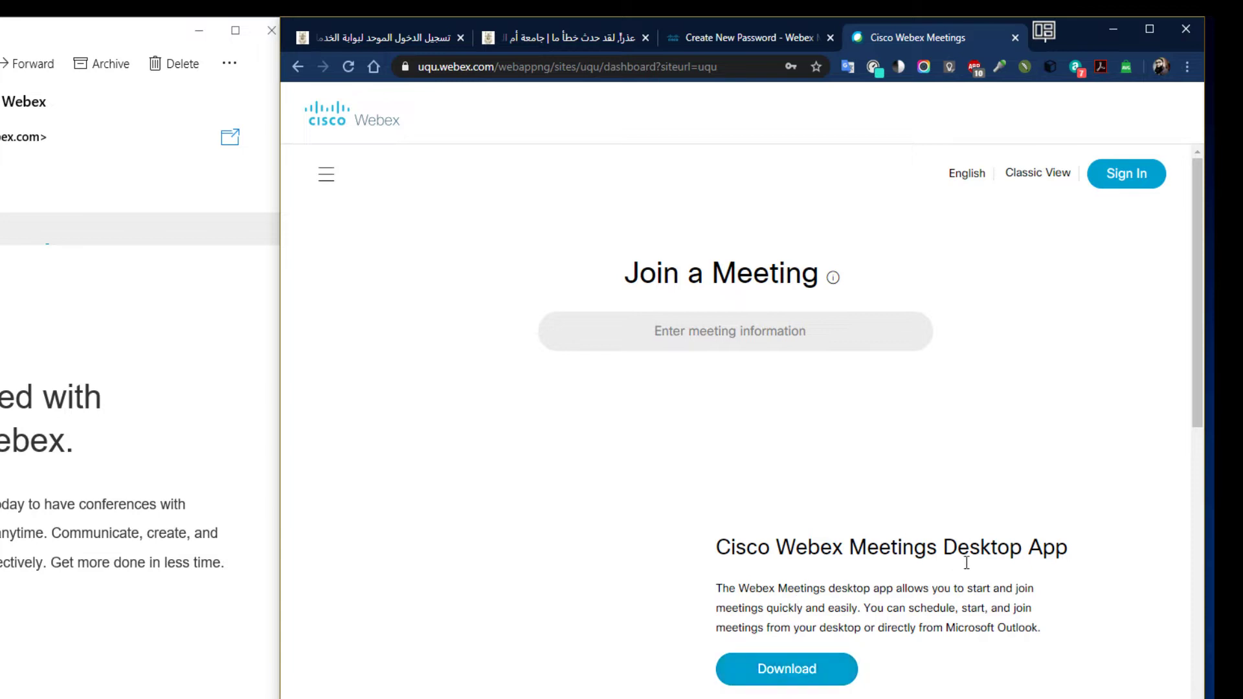
Save the webexapp.msi installer and dismiss the onboarding tips on the Personal Room dashboard
scroll(770, 687, down, 5)
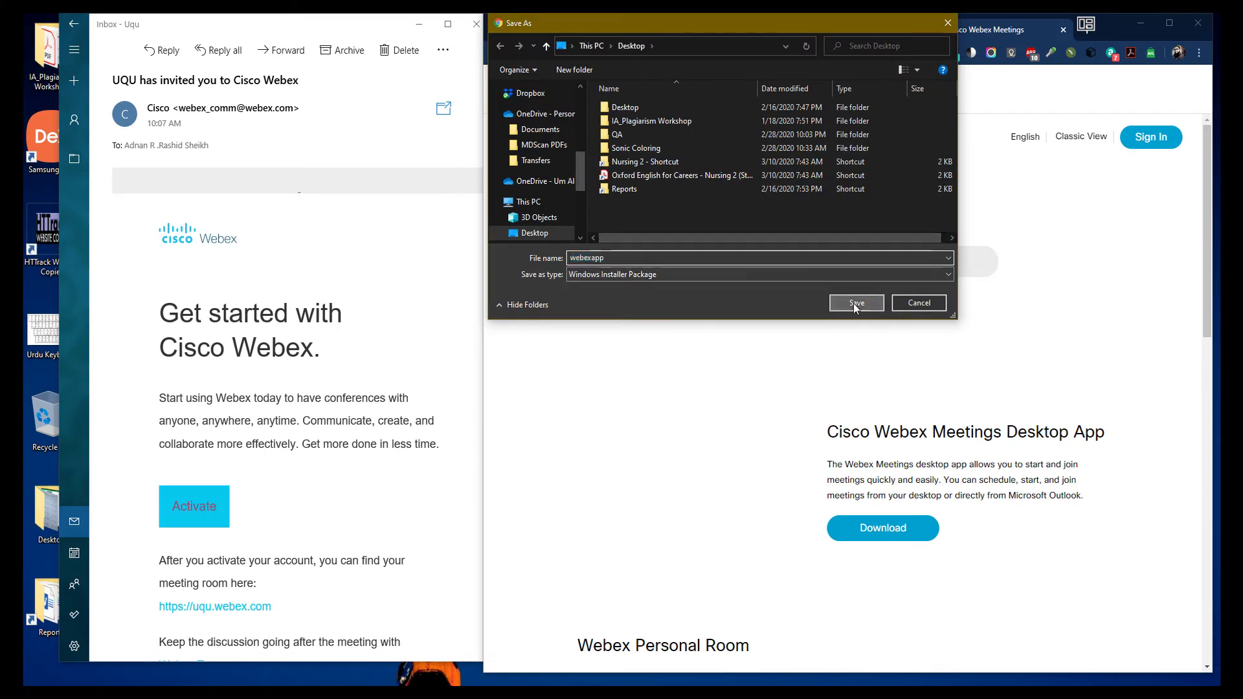
click(854, 303)
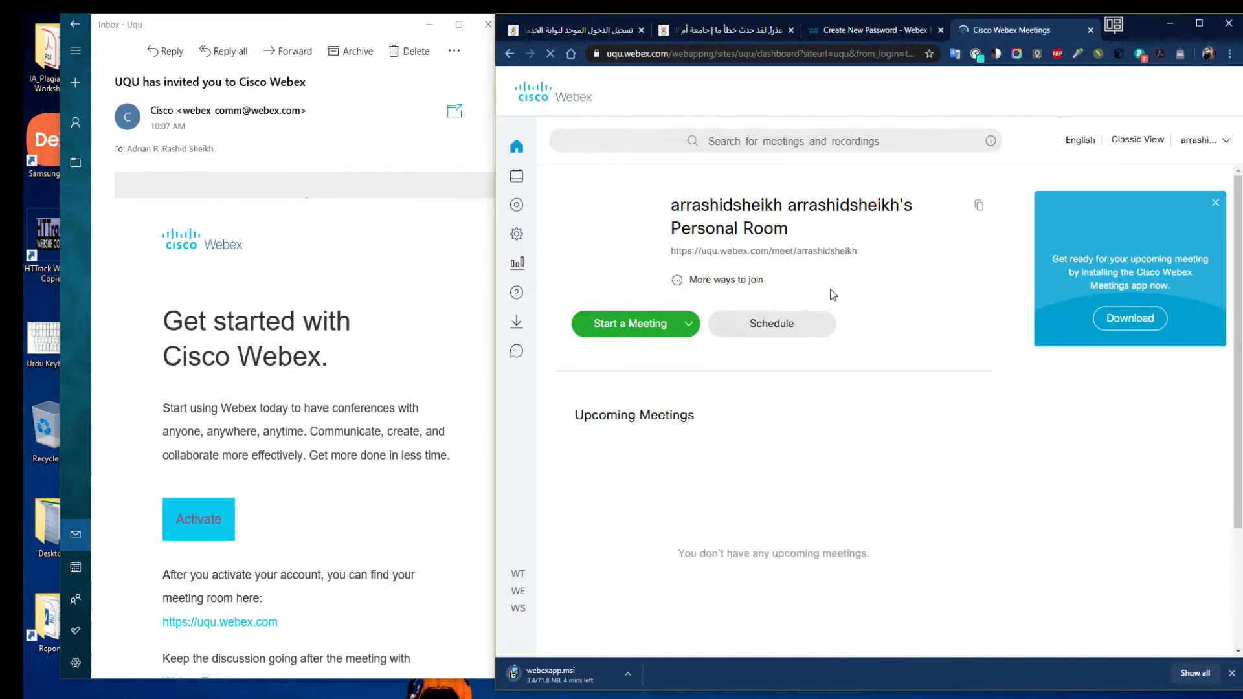
click(1226, 144)
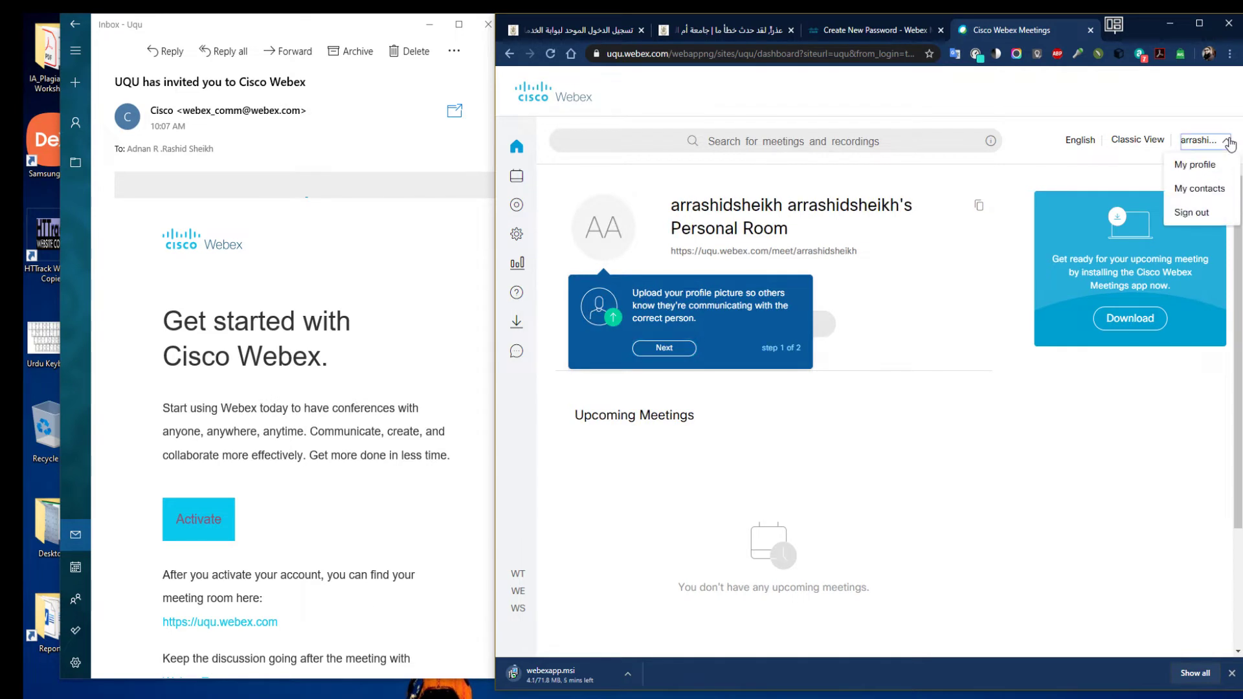
click(1014, 429)
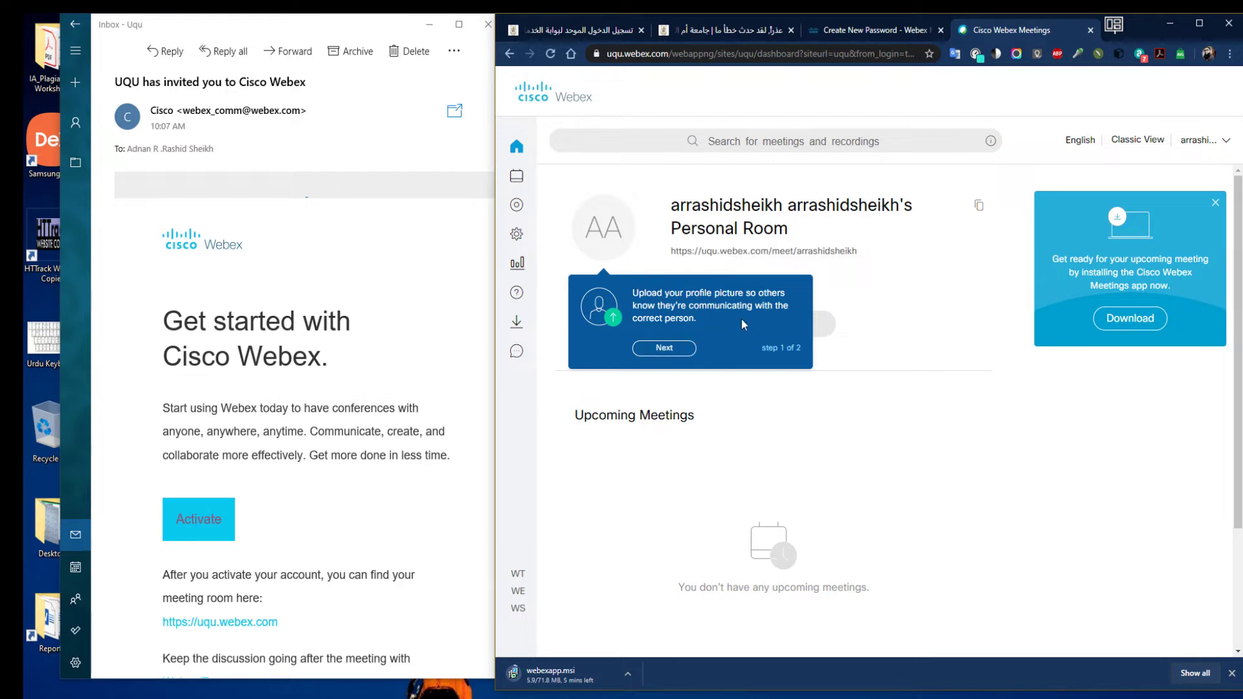
click(696, 352)
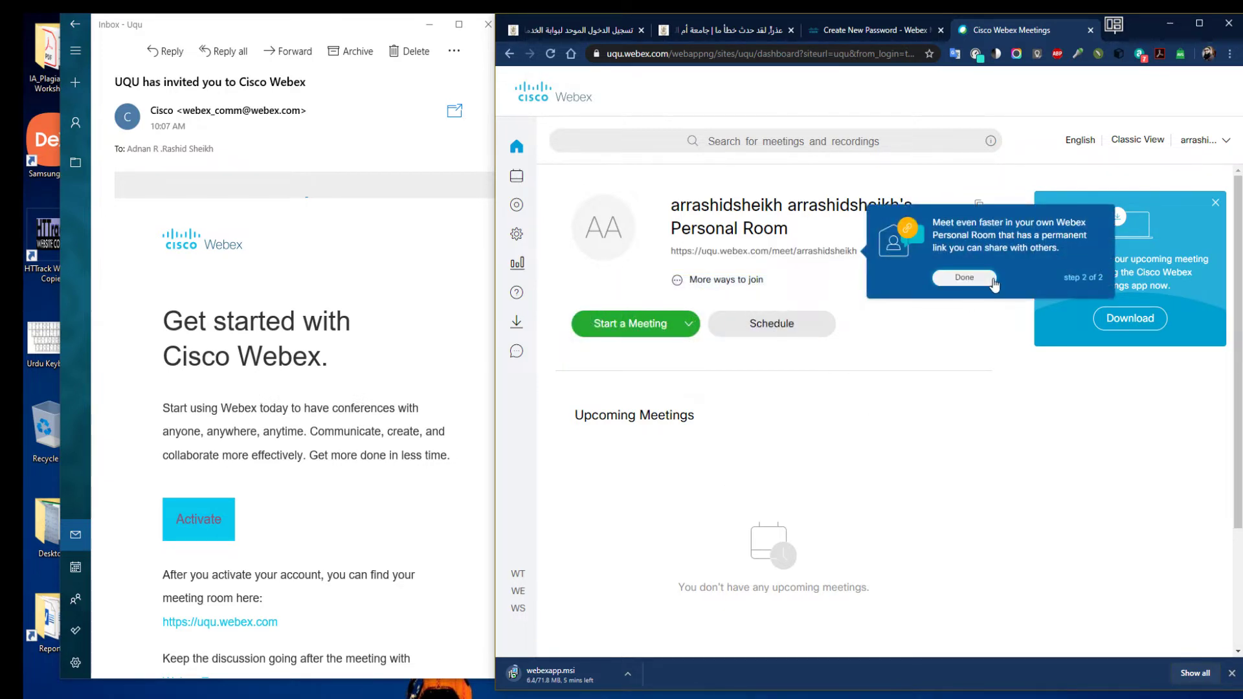
click(983, 283)
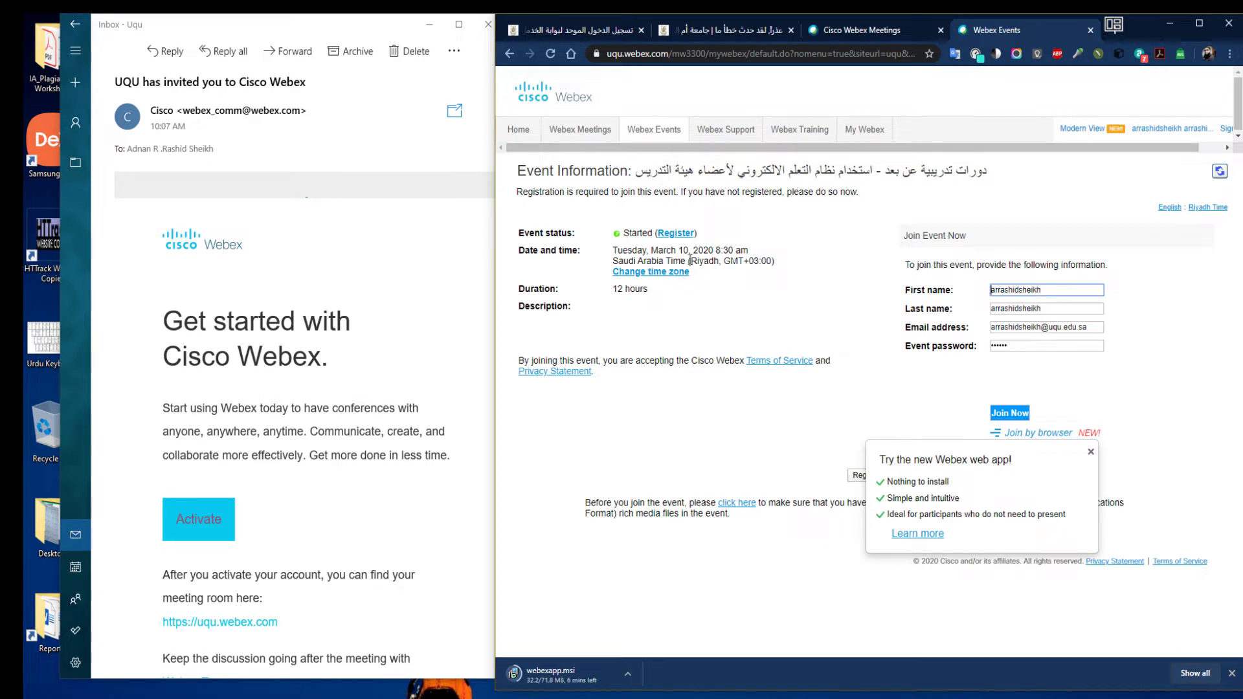
Join the training event, confirm the user's e-mail address on the registration form and submit it
click(1010, 413)
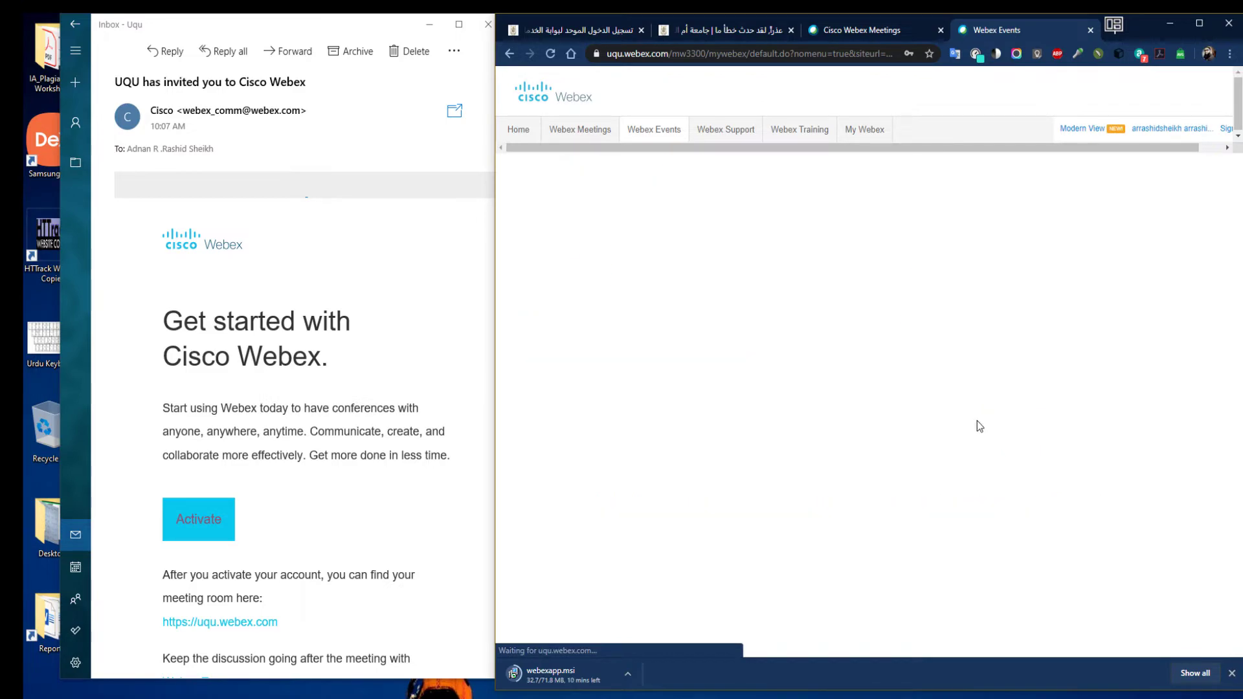
click(643, 286)
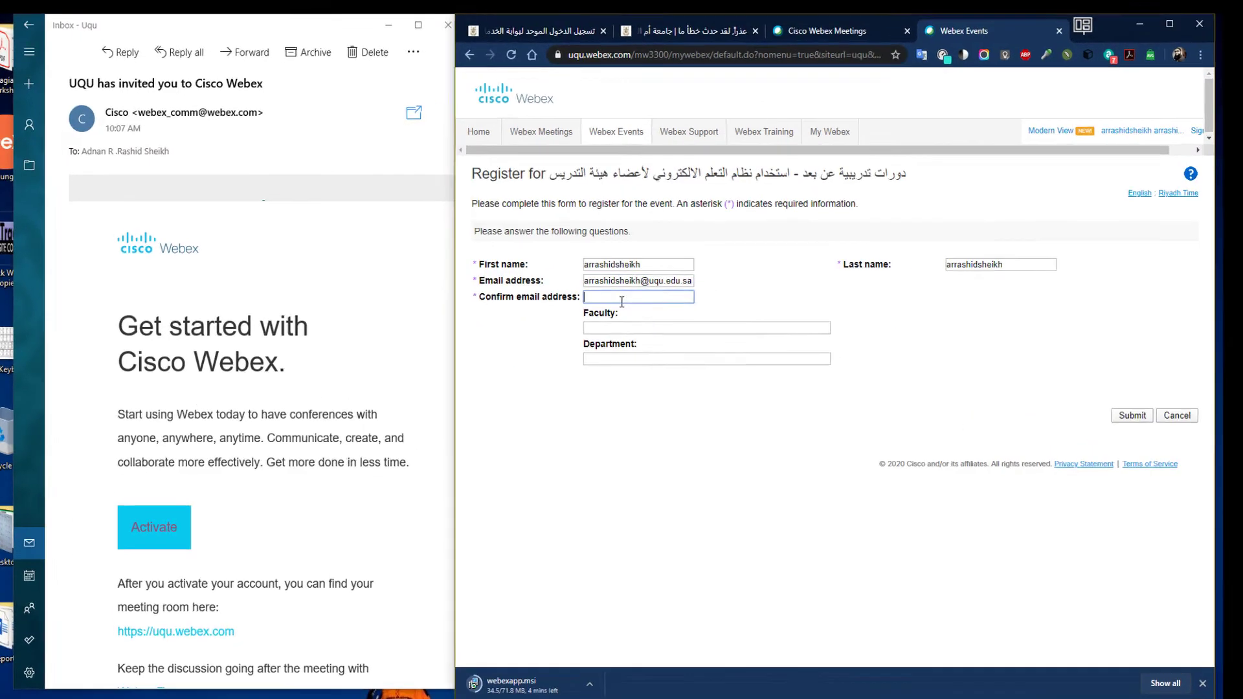
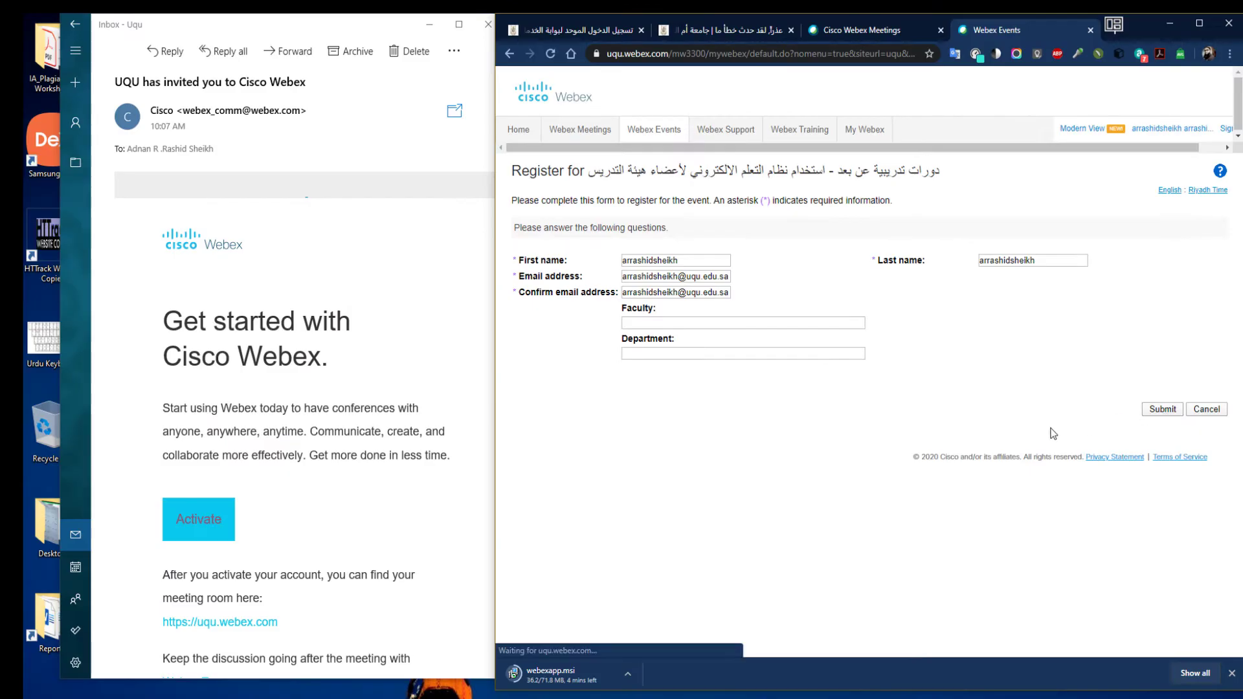
click(1161, 410)
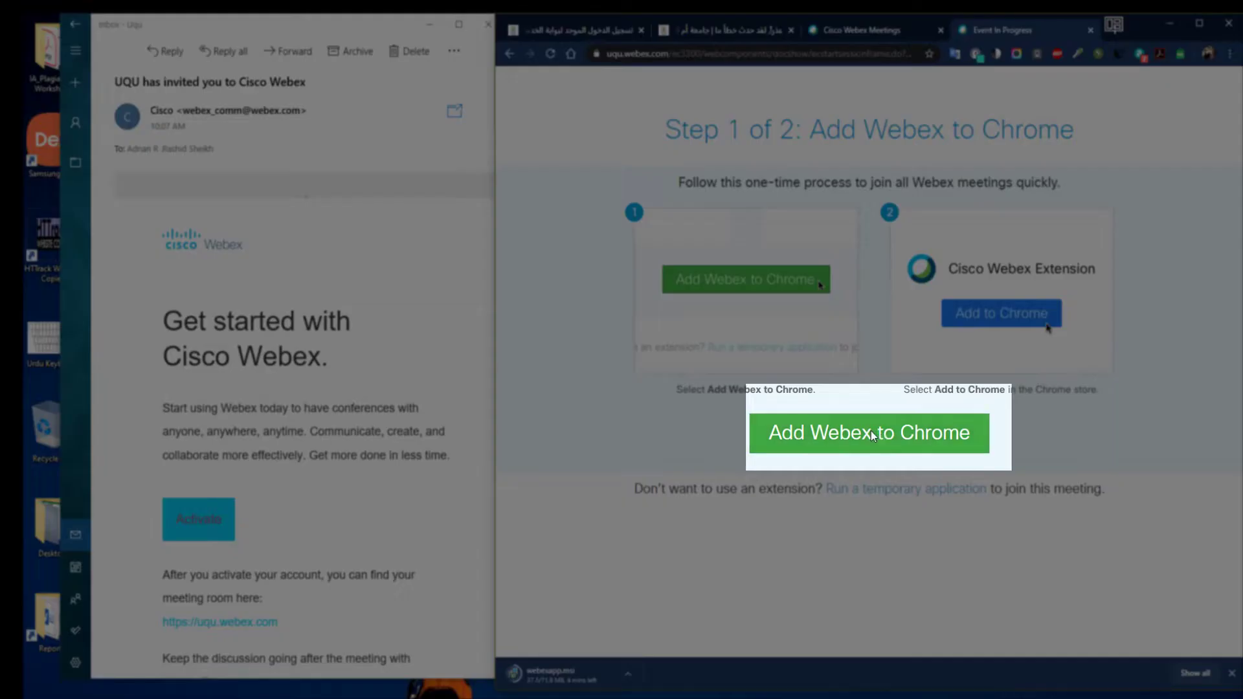
Add the Webex extension to Chrome, save the Cisco_WebEx_Add-On installer, then return to Mail
click(871, 432)
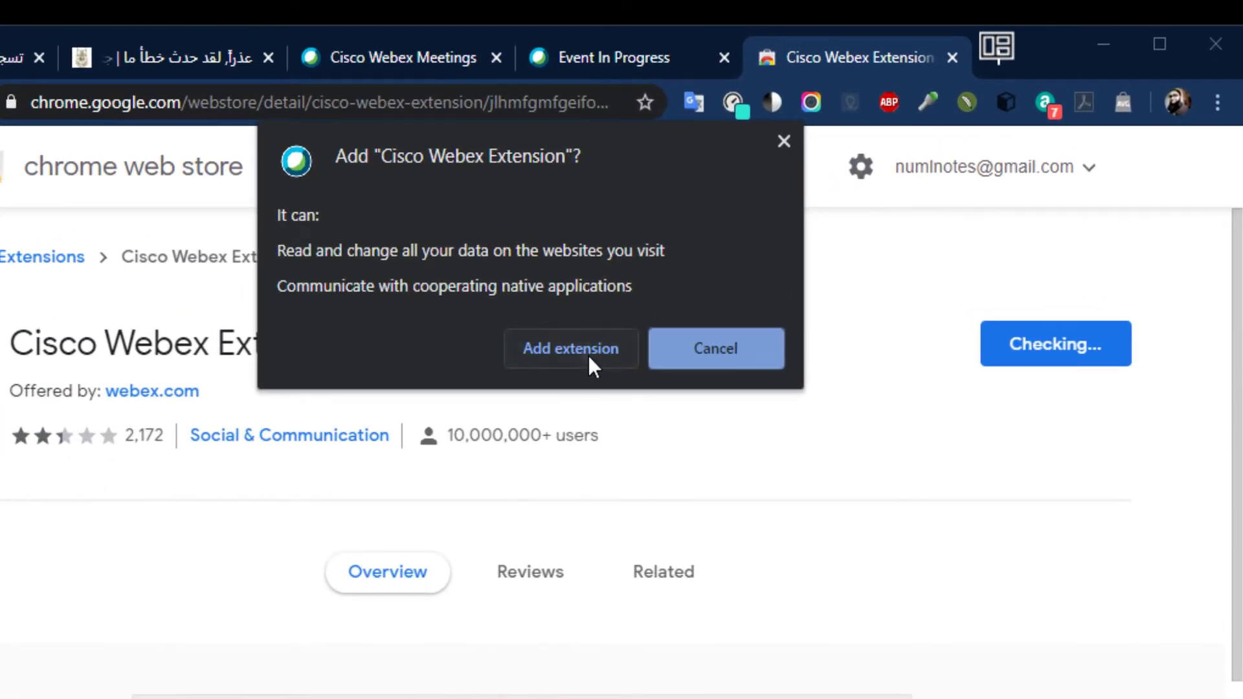
click(587, 355)
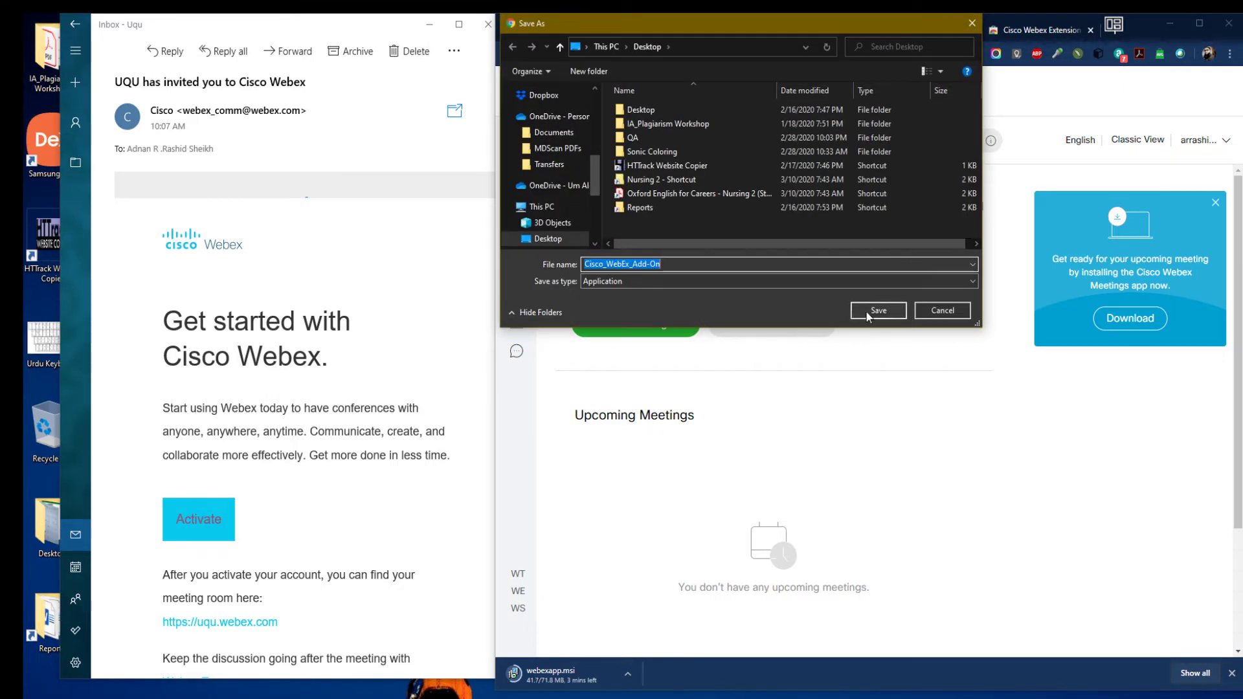
click(868, 314)
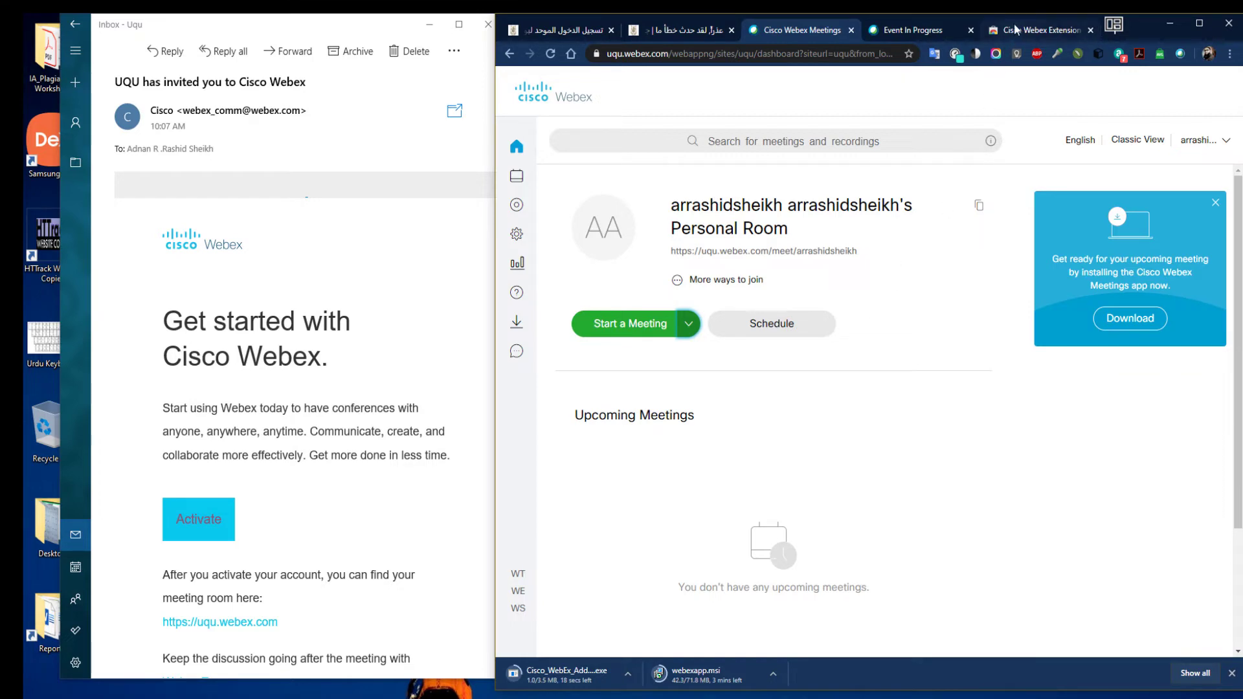
click(918, 30)
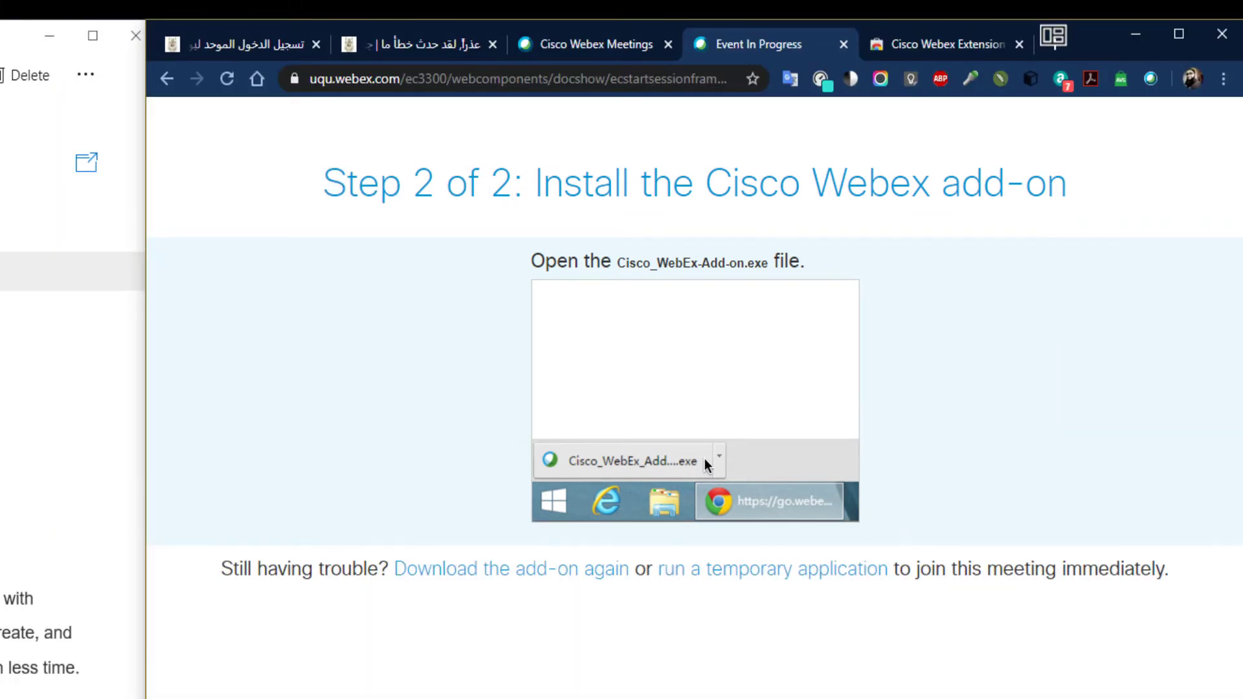
click(0, 35)
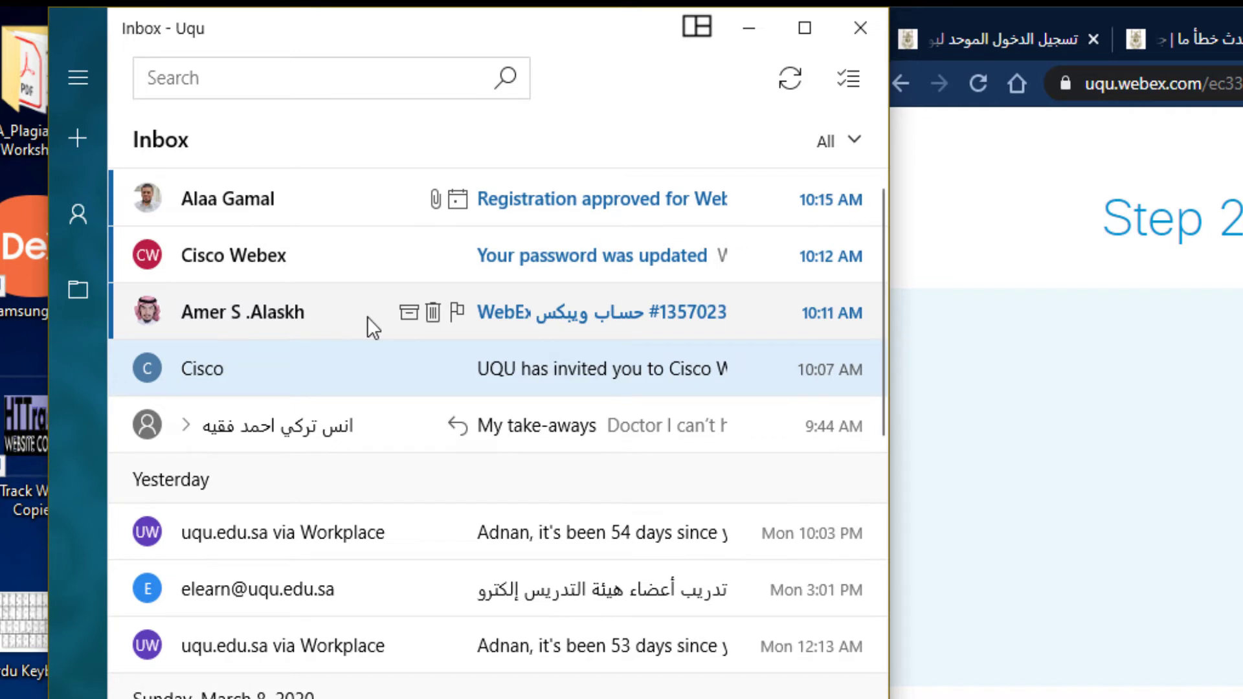
Check the WebEx account and password-updated emails, then open 'Registration approved for Web seminar'
click(367, 316)
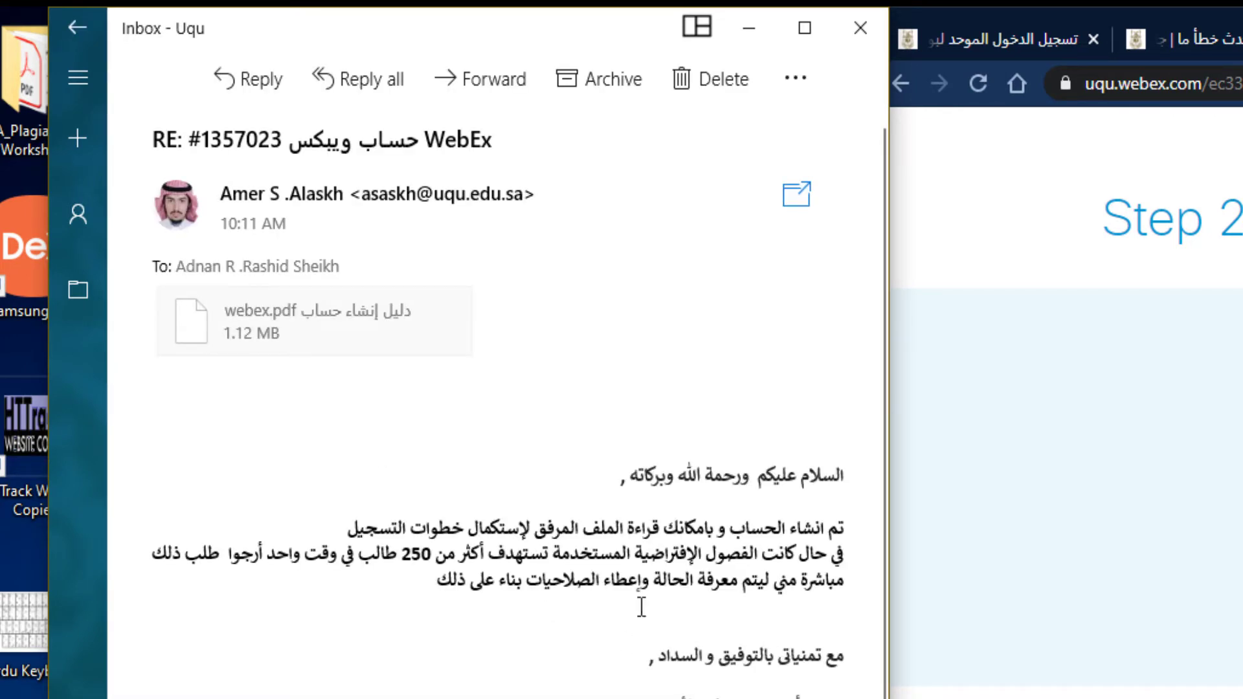
scroll(499, 401, down, 8)
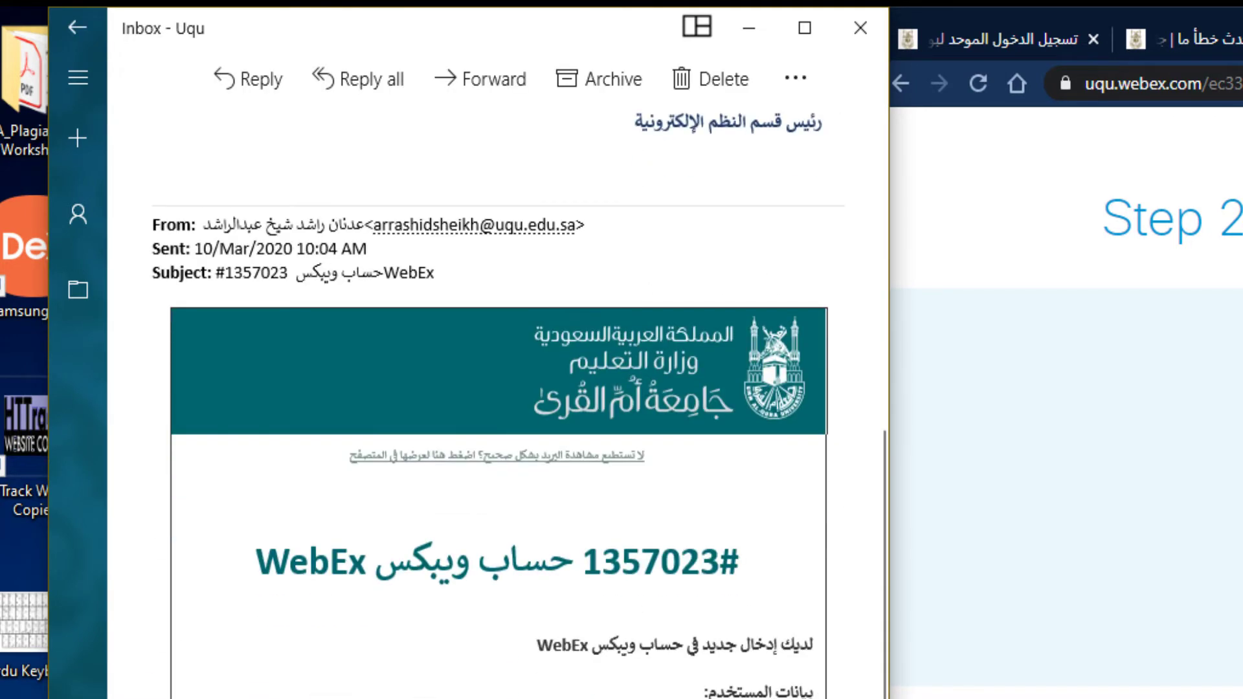
scroll(498, 401, up, 5)
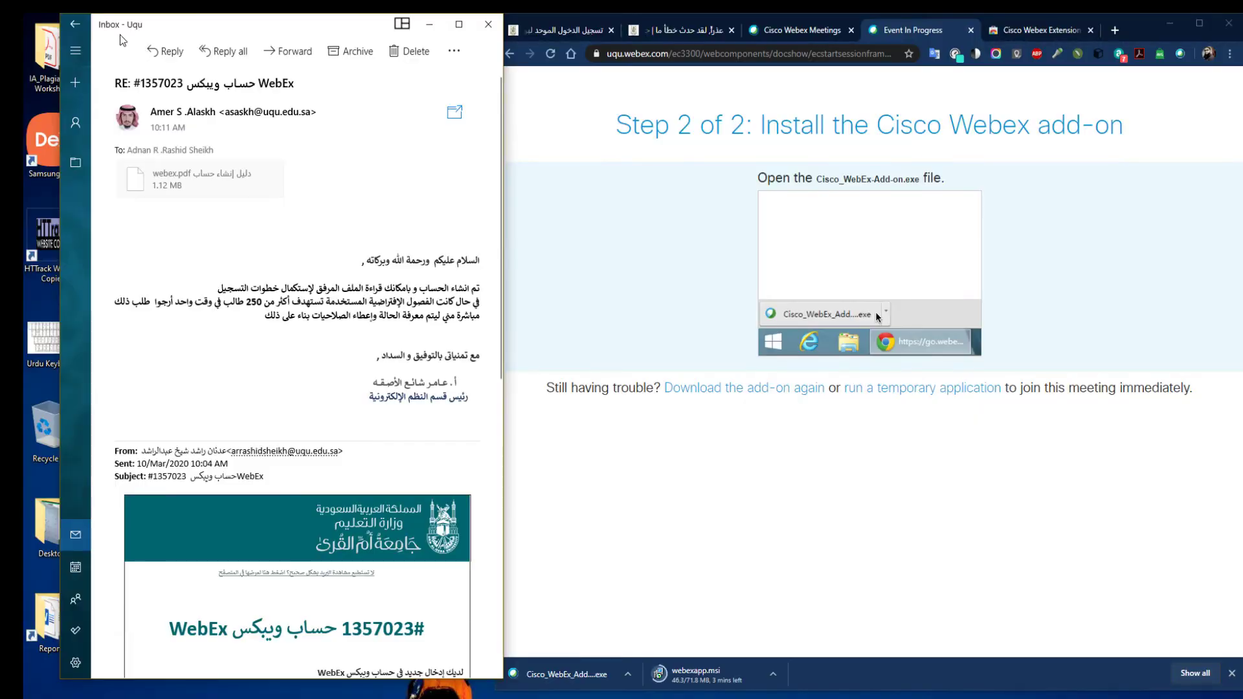
click(75, 24)
click(183, 87)
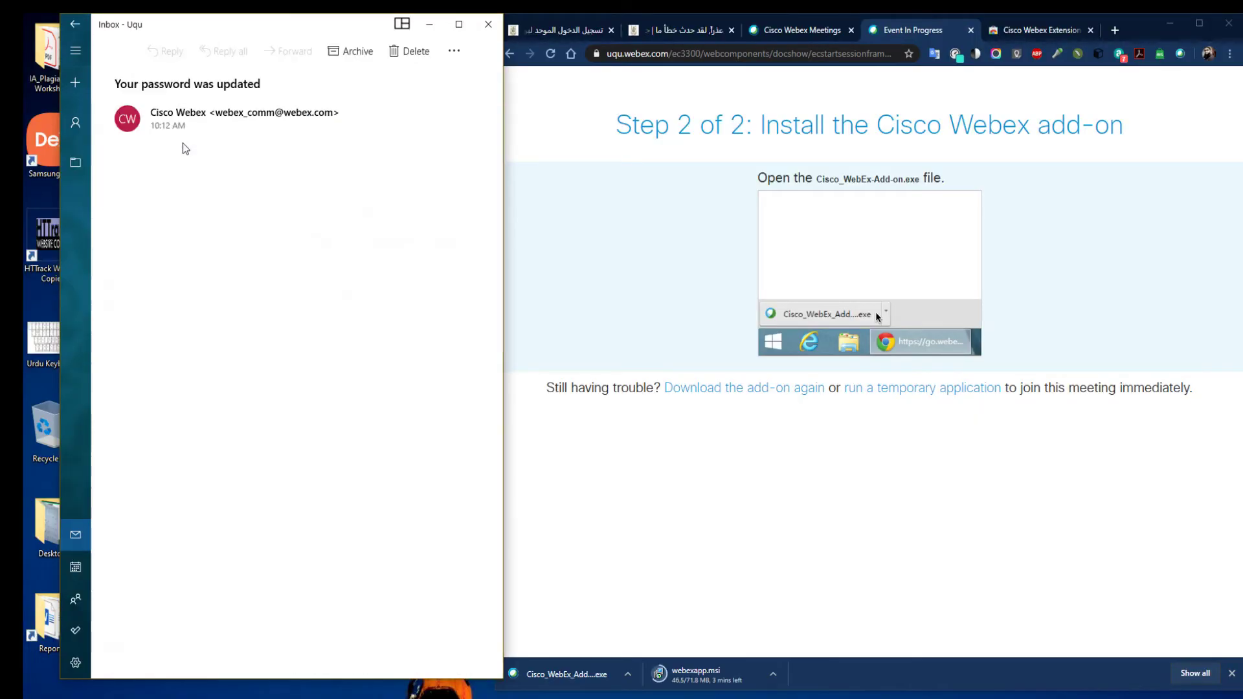
click(76, 26)
click(198, 111)
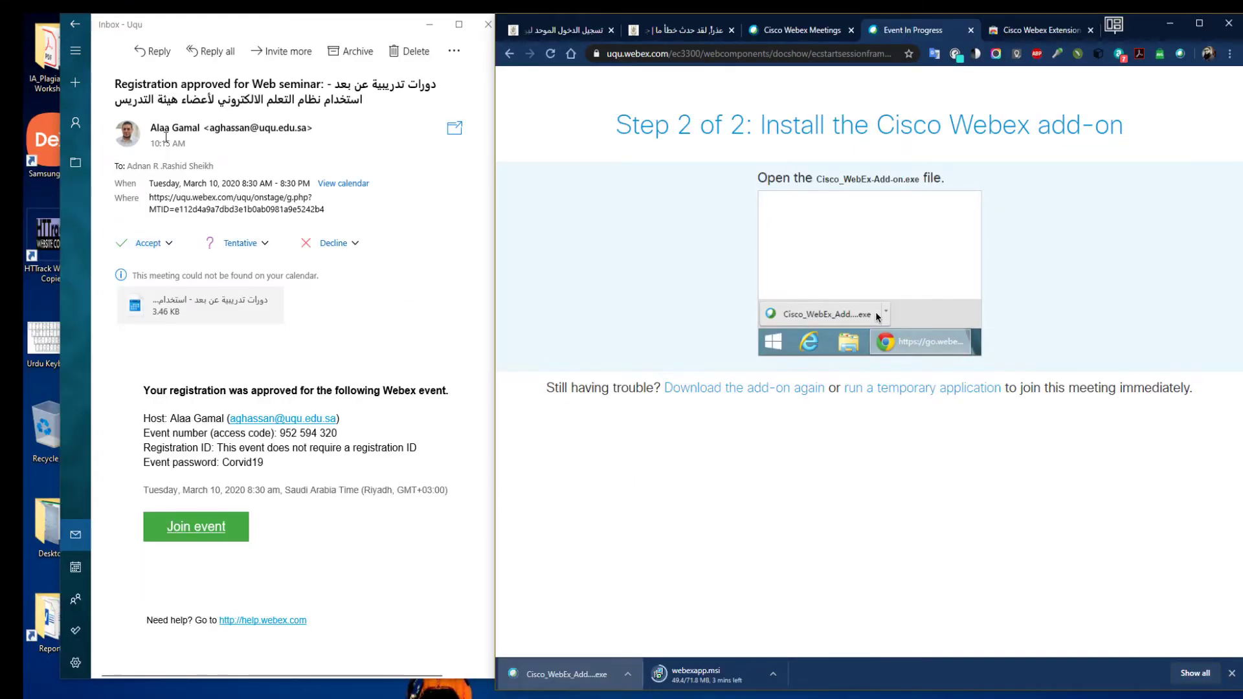
Accept the seminar invitation and send the response, allow Webex through AVG, and minimize Mail
click(144, 244)
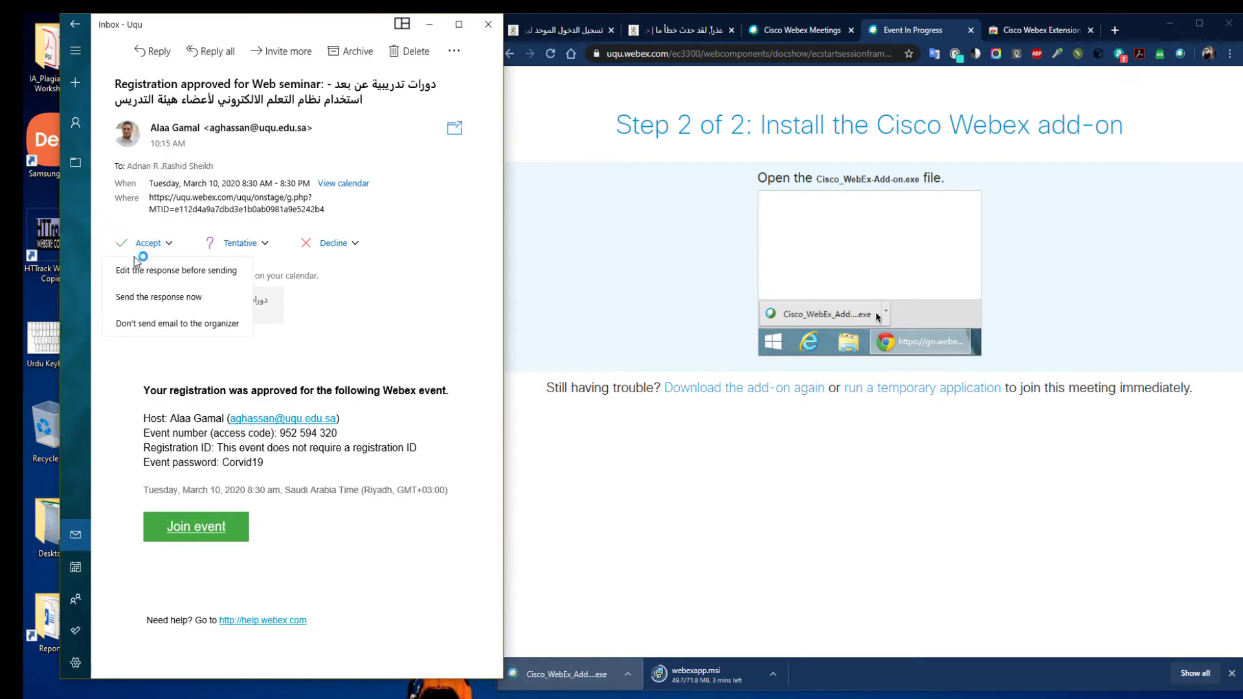
click(158, 296)
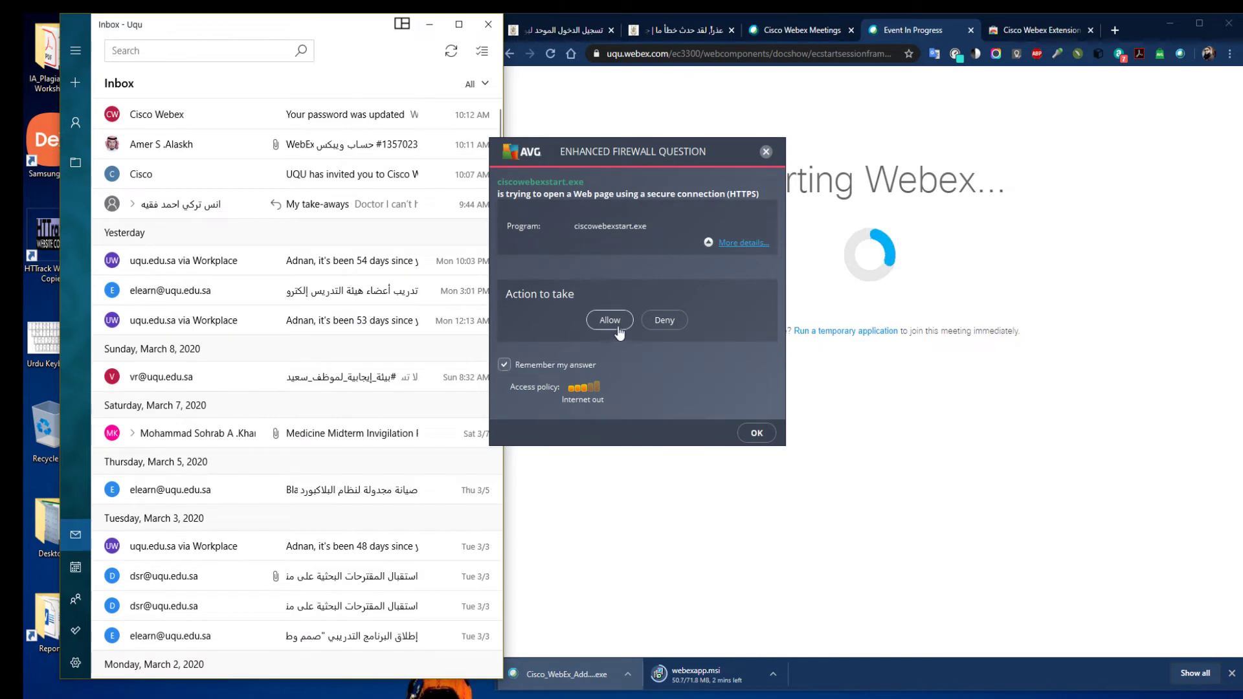
click(613, 324)
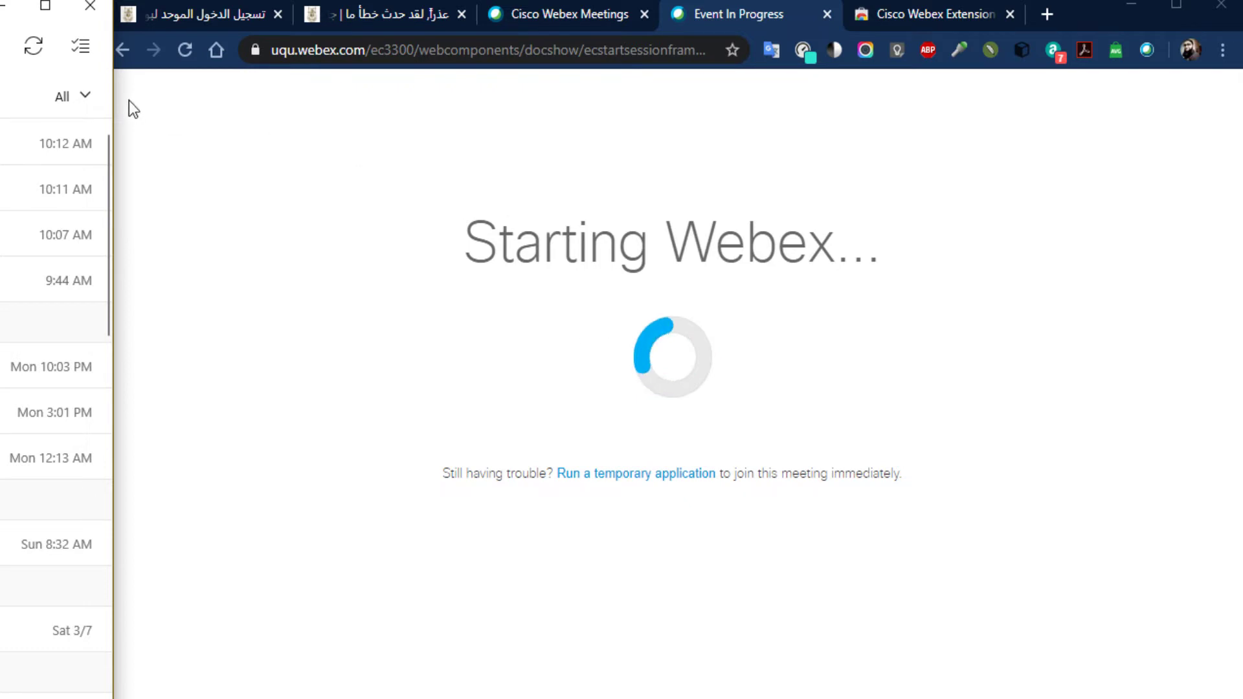
click(3, 6)
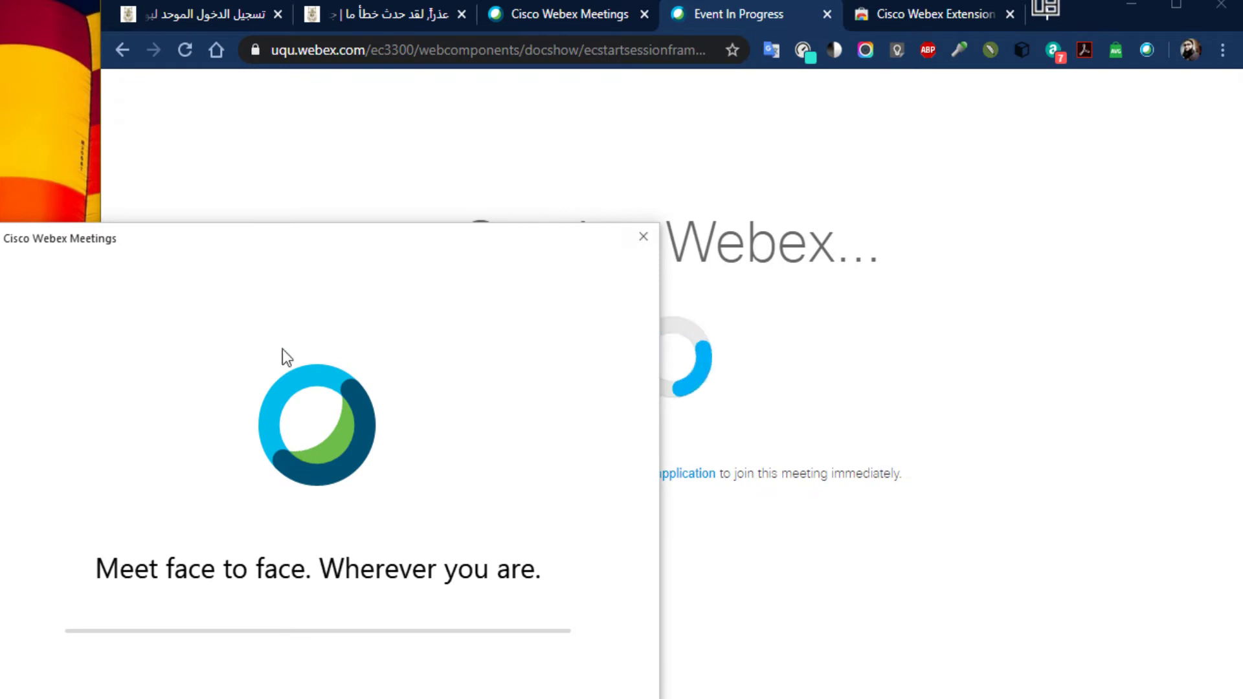
Run Webex as a temporary application, allow it in AVG, skip the preview intro and join the event
drag(305, 242, 0, 24)
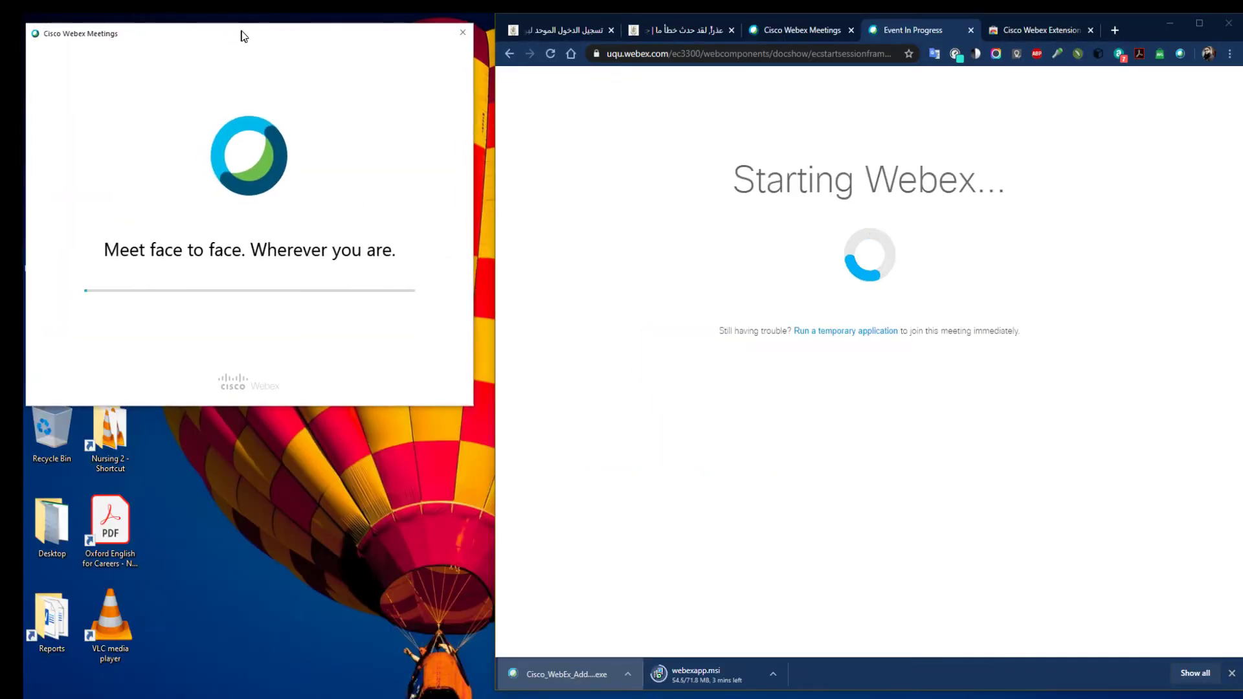
drag(243, 35, 264, 34)
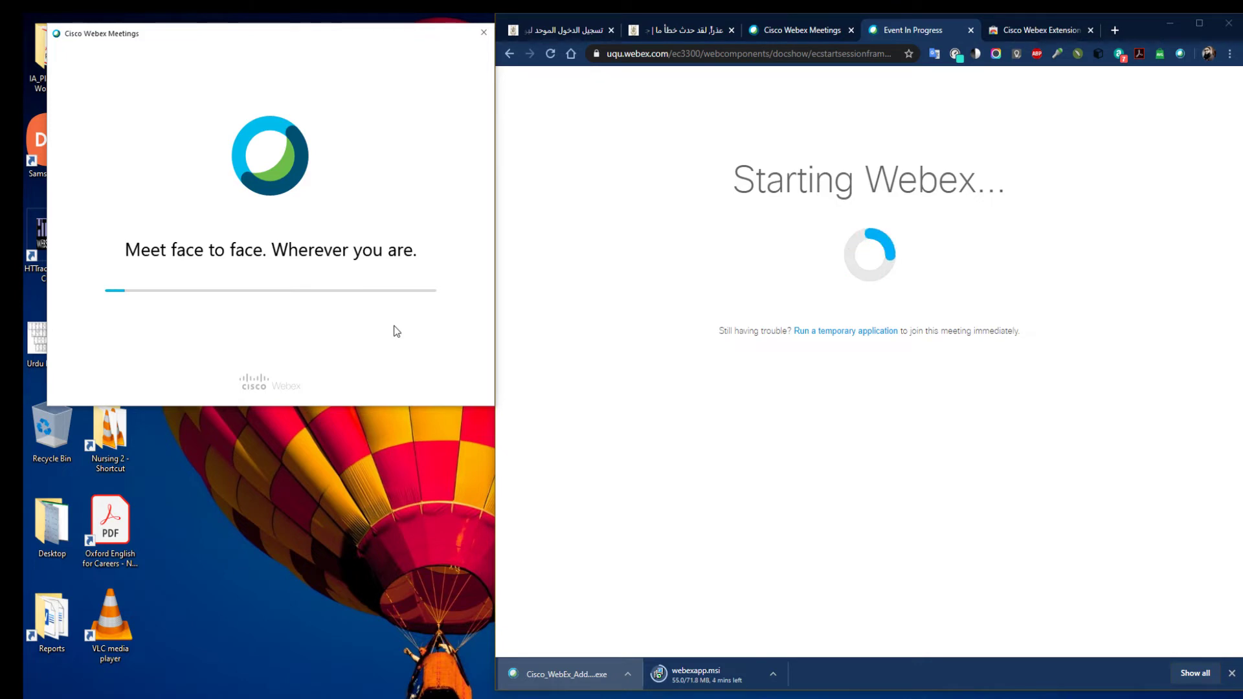
click(846, 331)
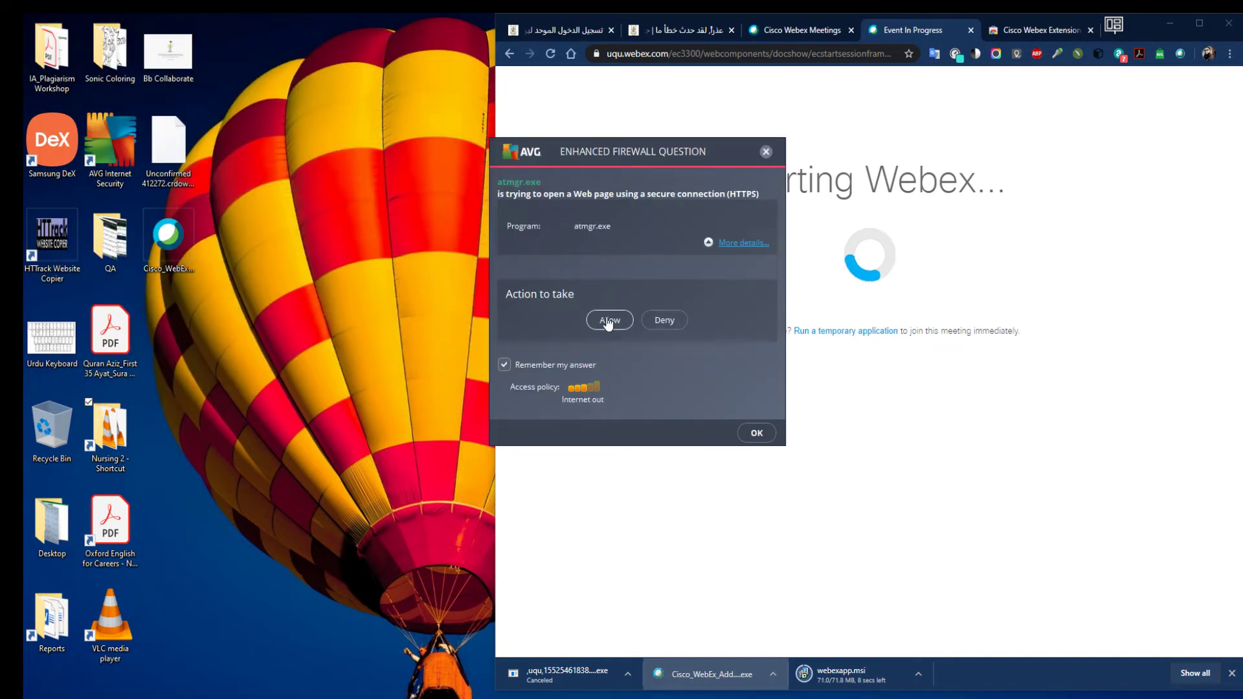
click(607, 322)
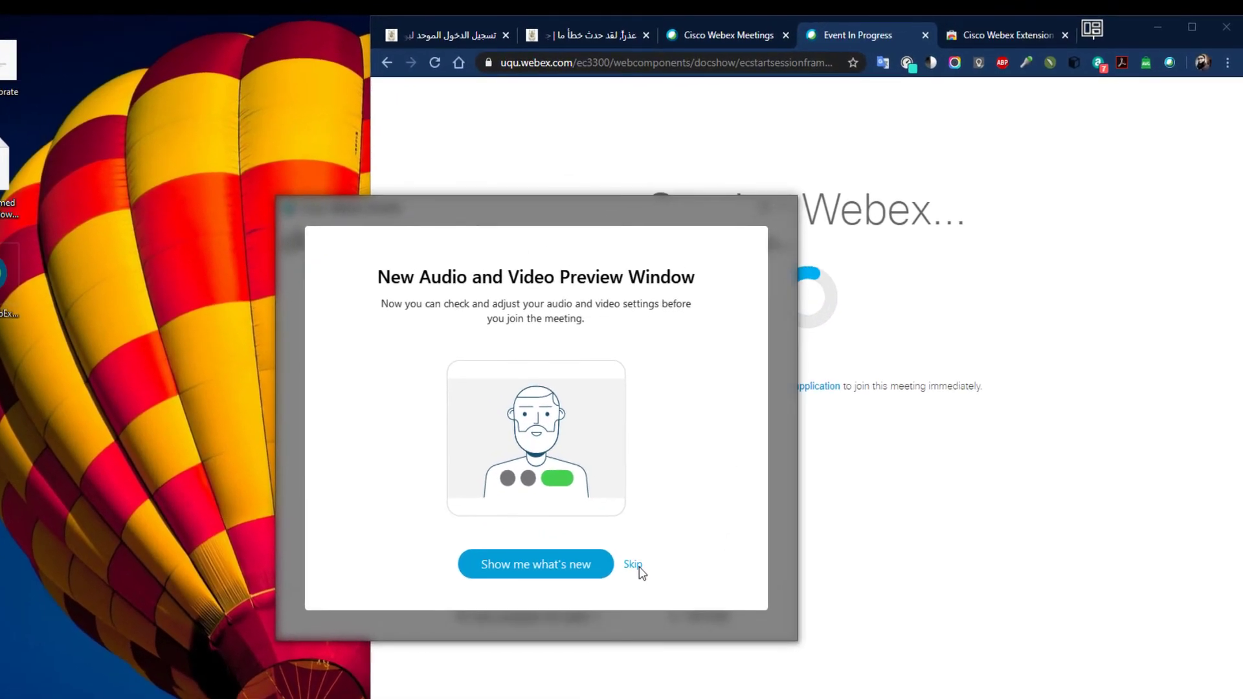
click(719, 483)
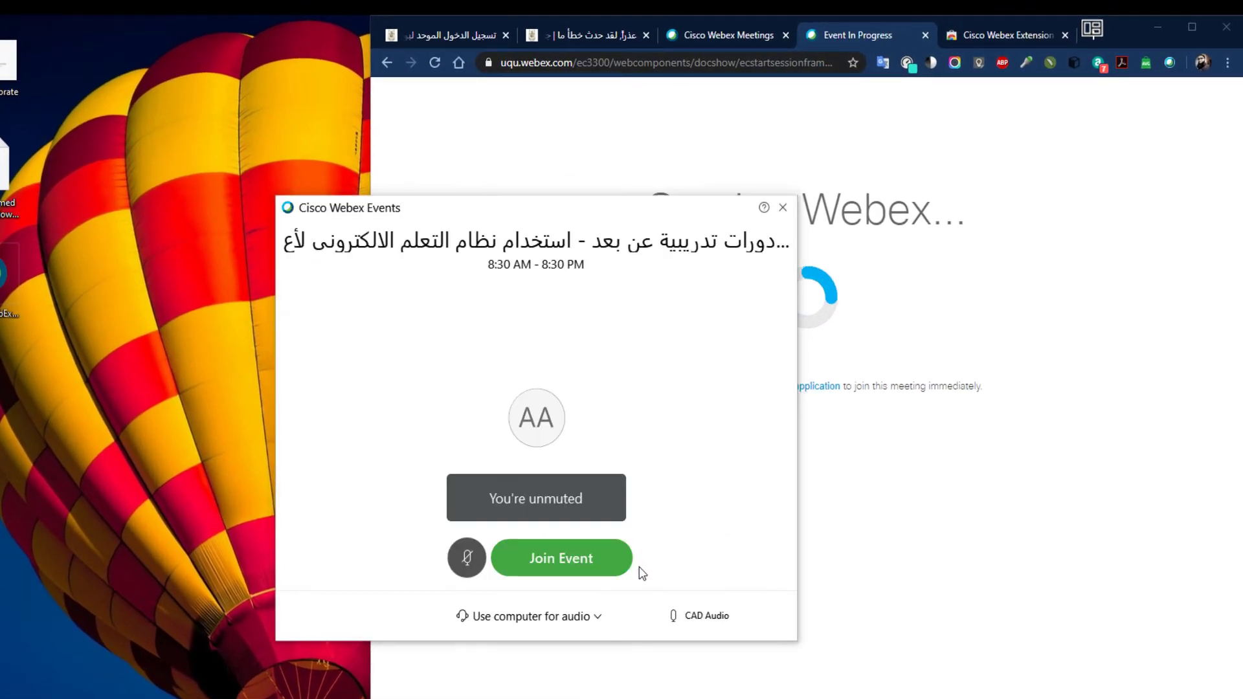
click(582, 569)
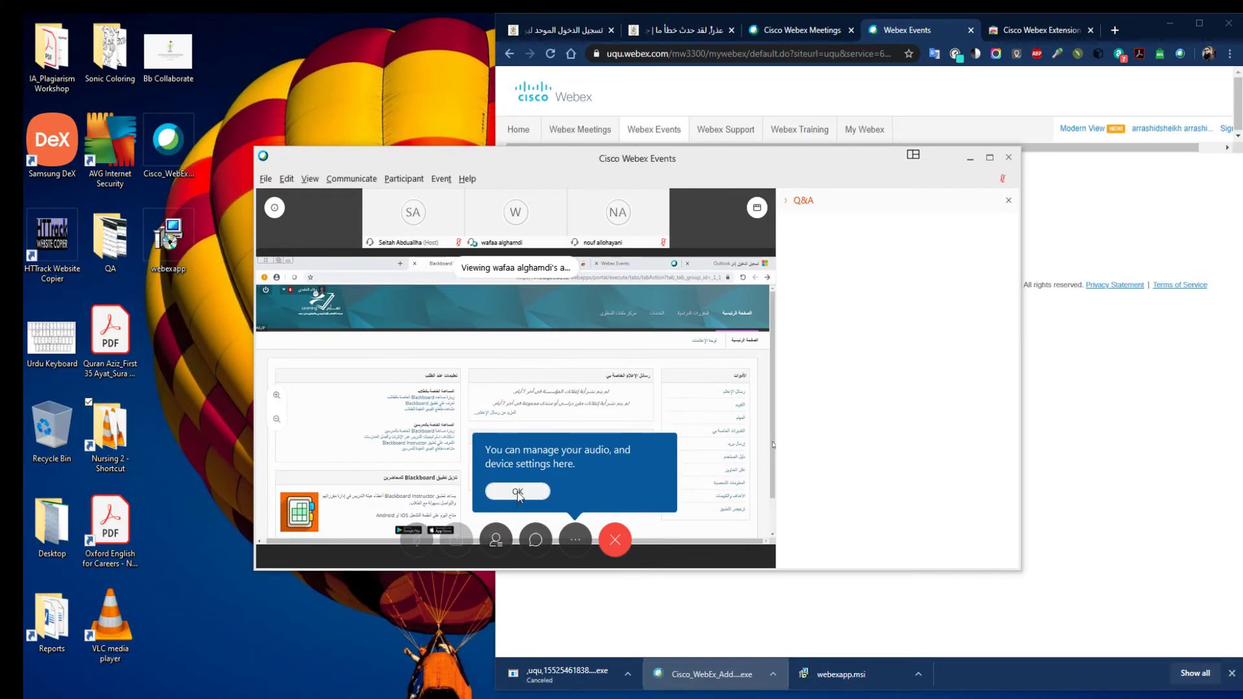
Dismiss the audio settings and layout tips, mute the speakers, and maximize the event window
click(518, 492)
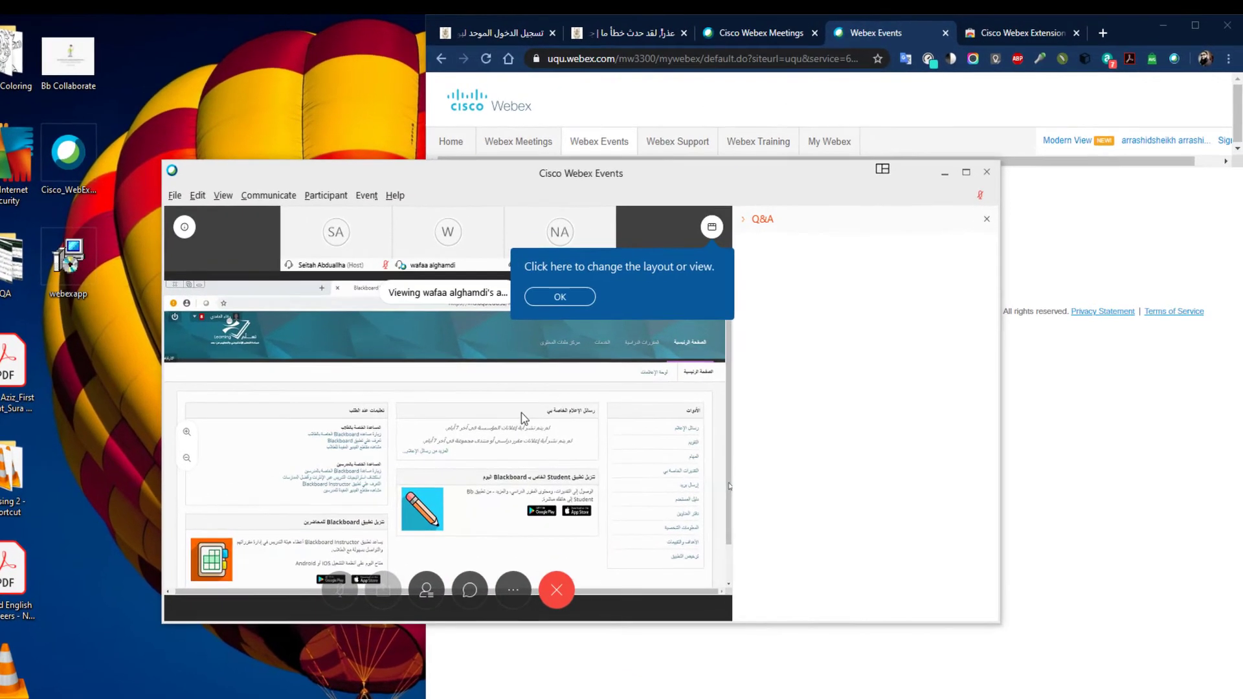
click(560, 297)
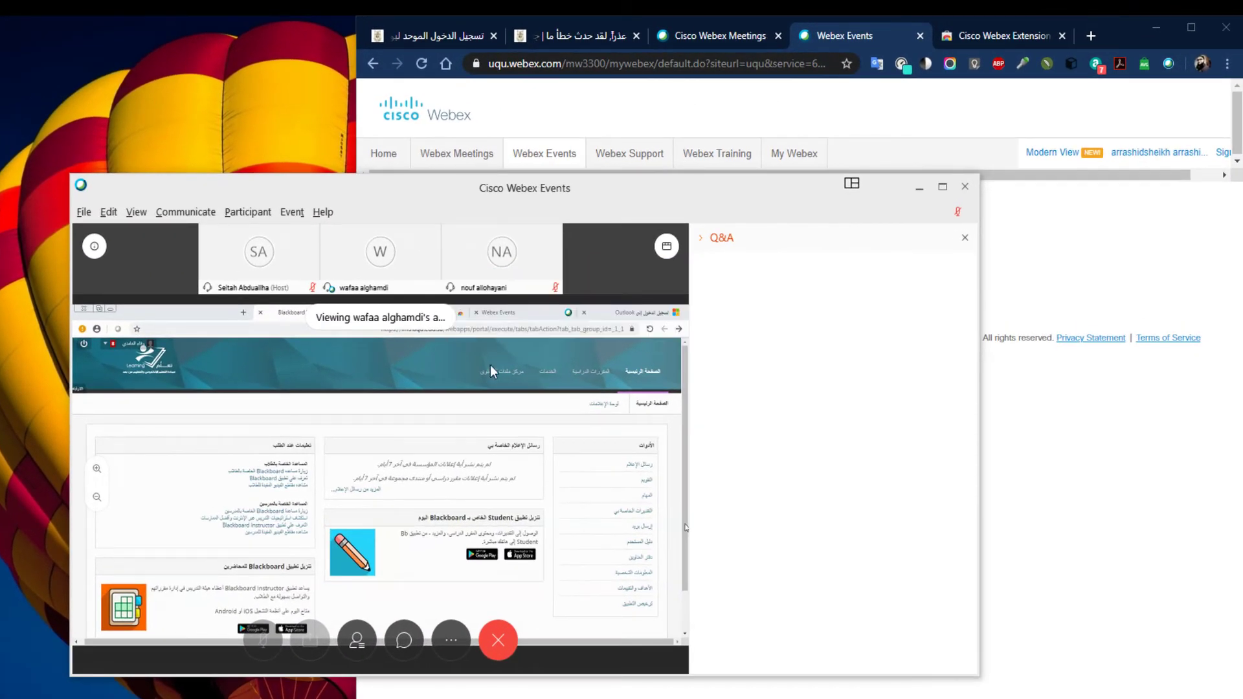
click(451, 640)
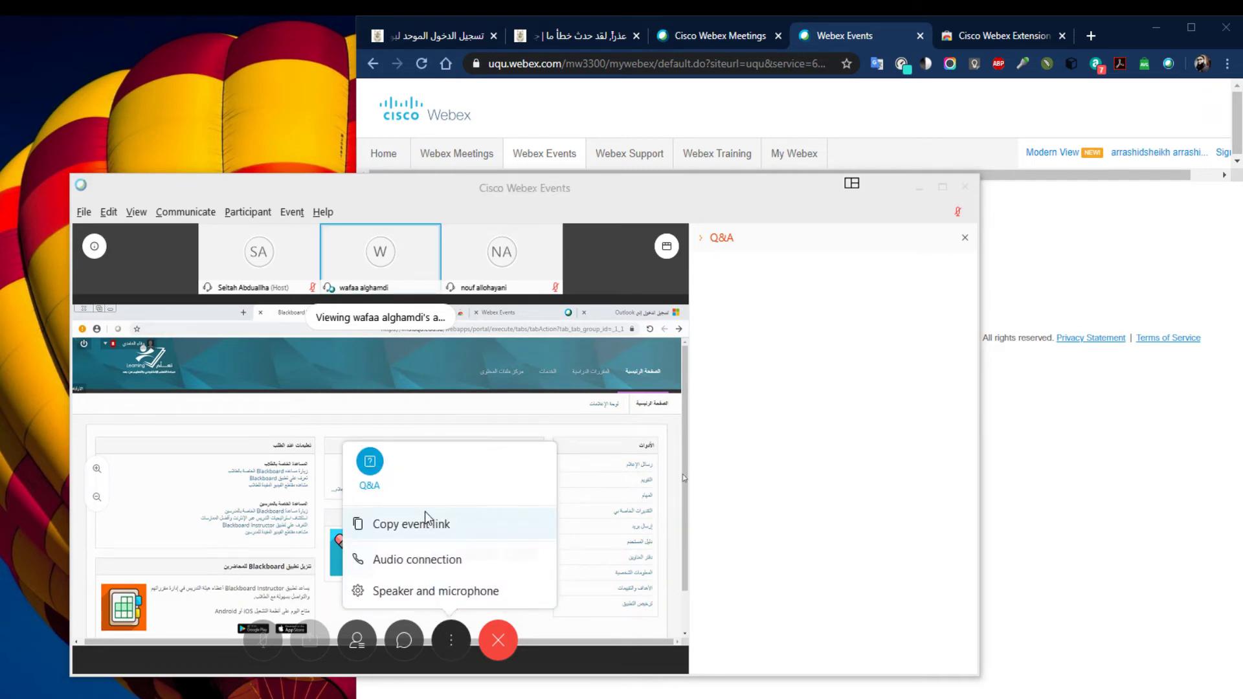
key(XF86AudioMute)
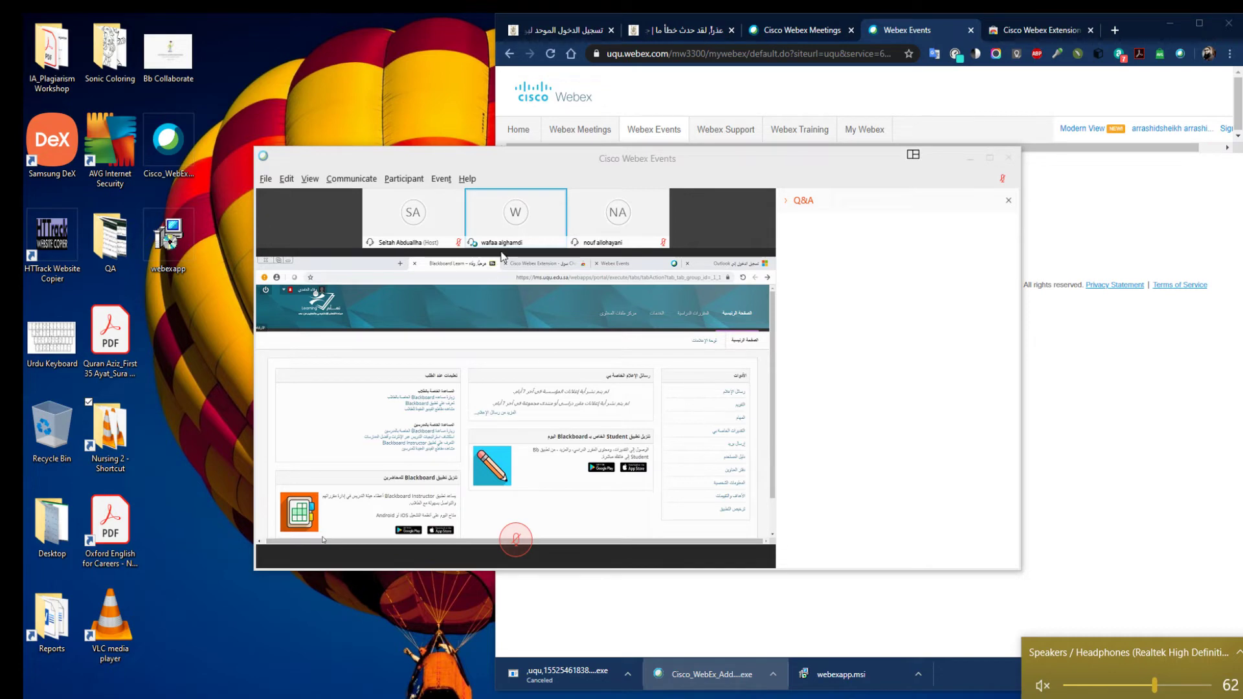
double_click(508, 160)
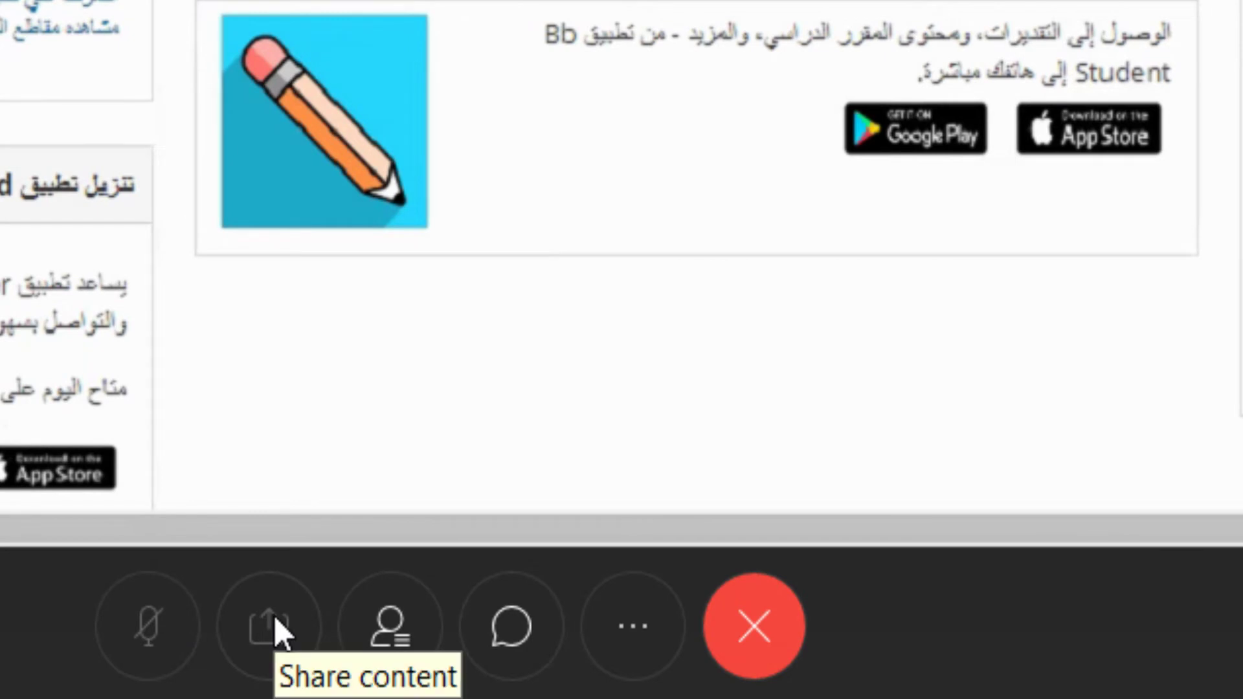
Show the participants list beside the shared screen, then restore the event window to its smaller size
click(407, 633)
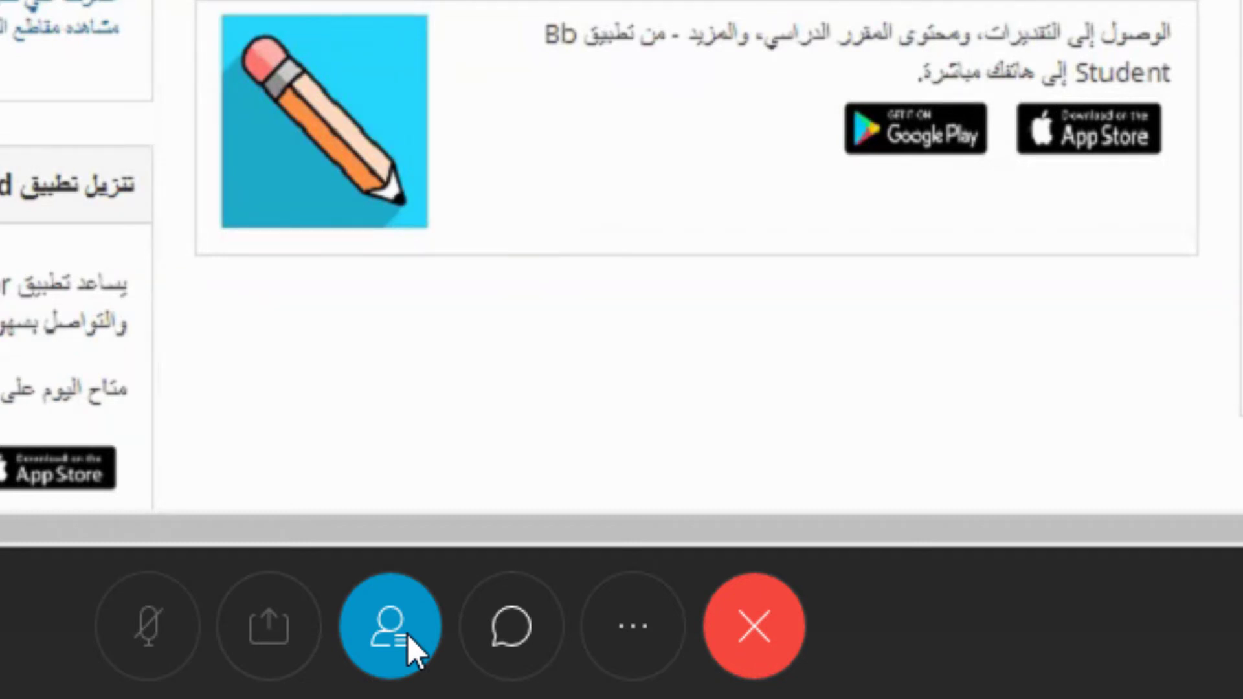
click(633, 626)
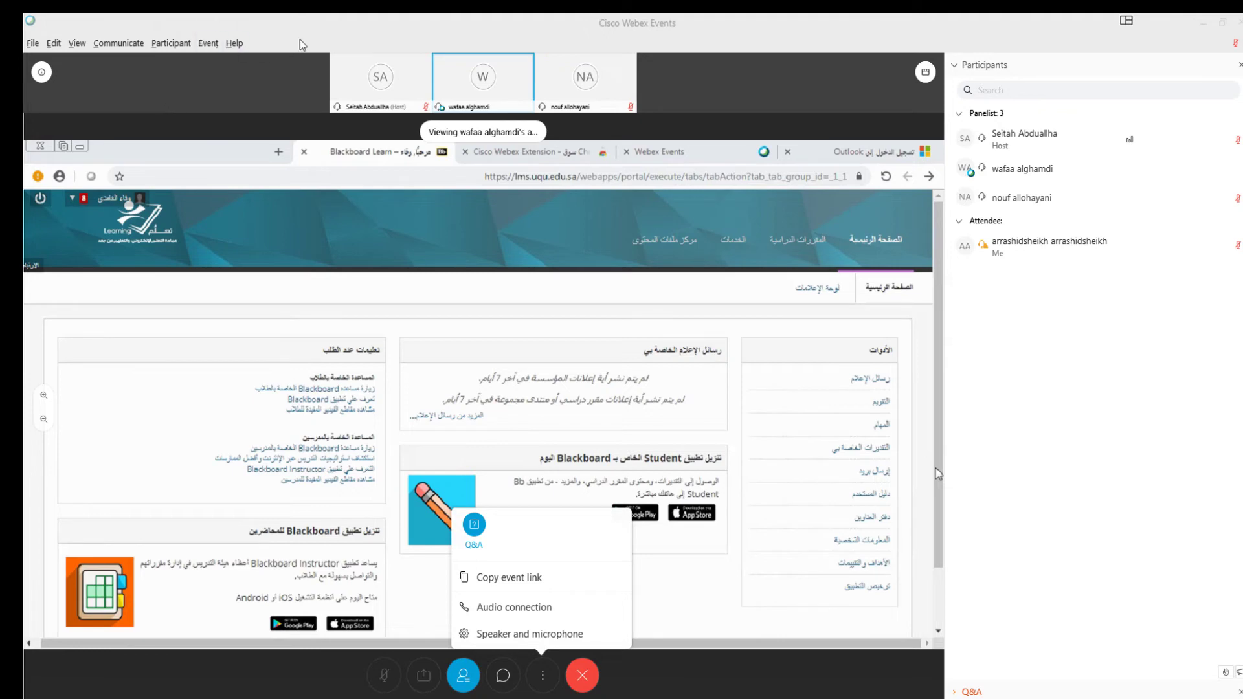
double_click(308, 26)
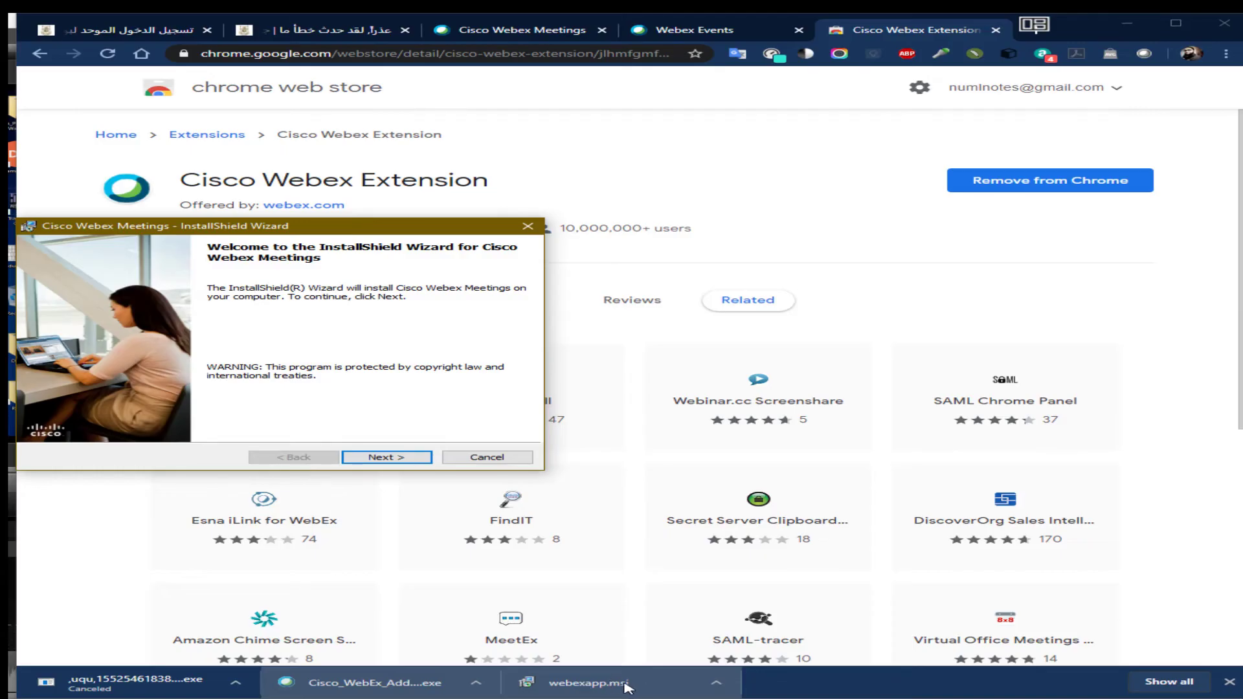
Run the InstallShield Wizard through welcome, license acceptance and install, then finish and exit
click(387, 457)
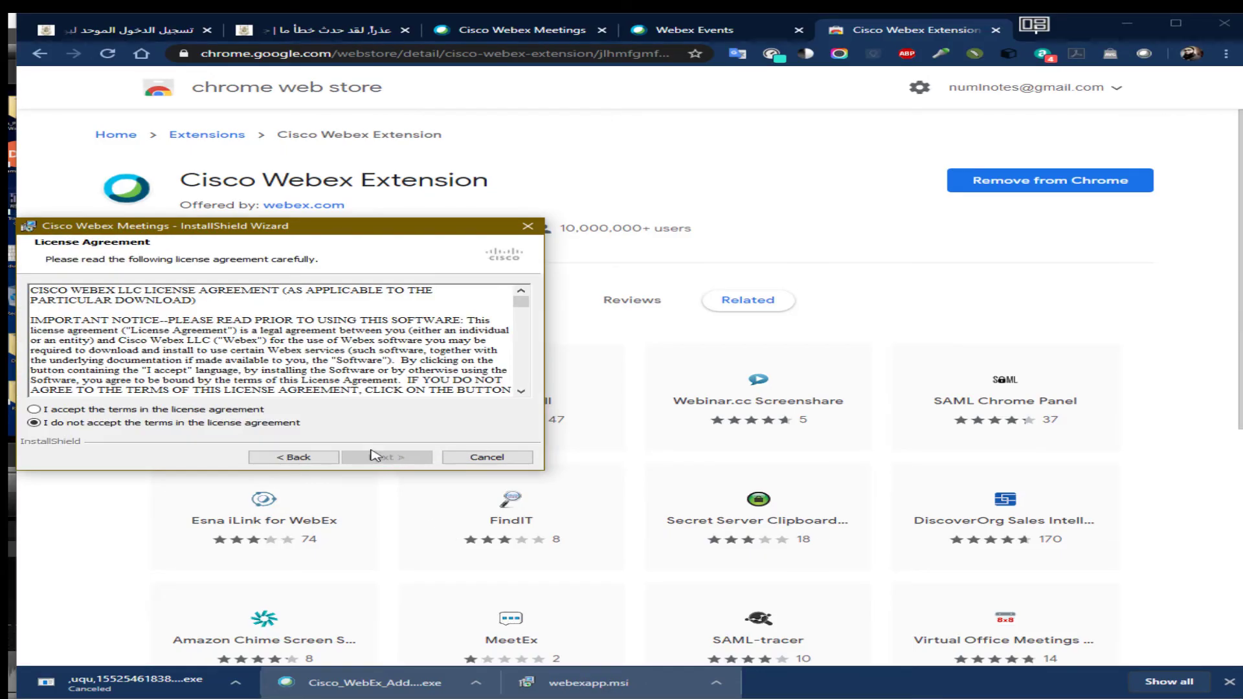
click(389, 458)
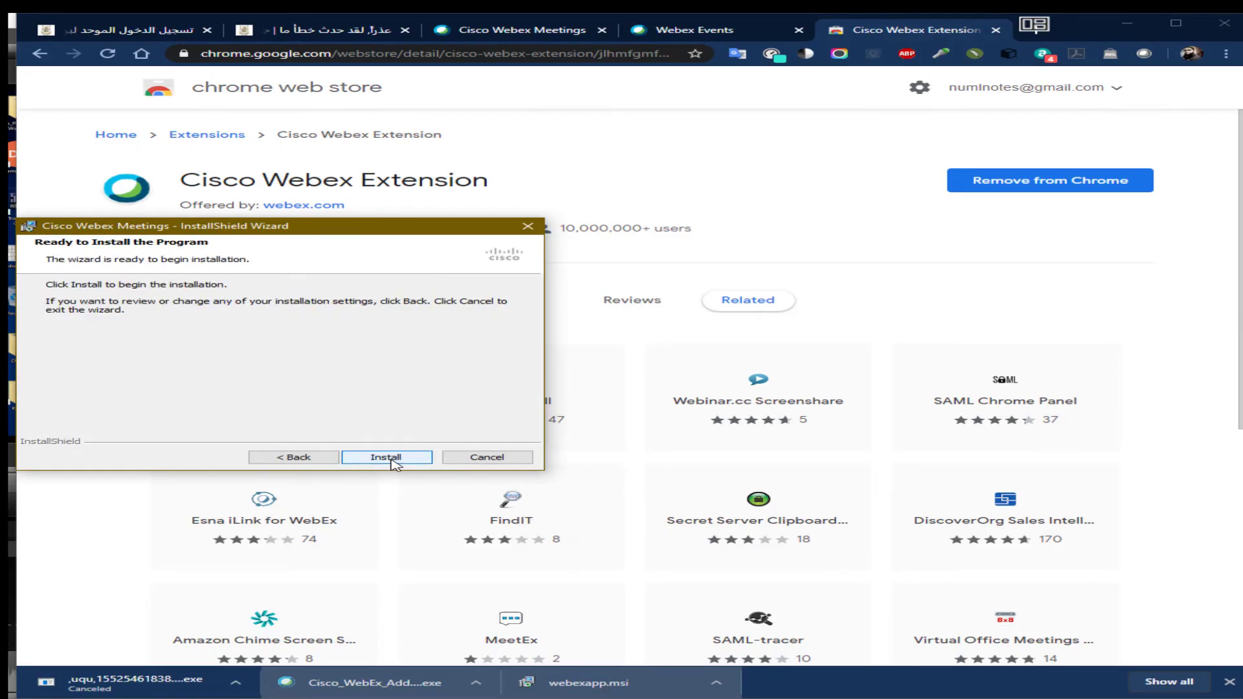
click(389, 458)
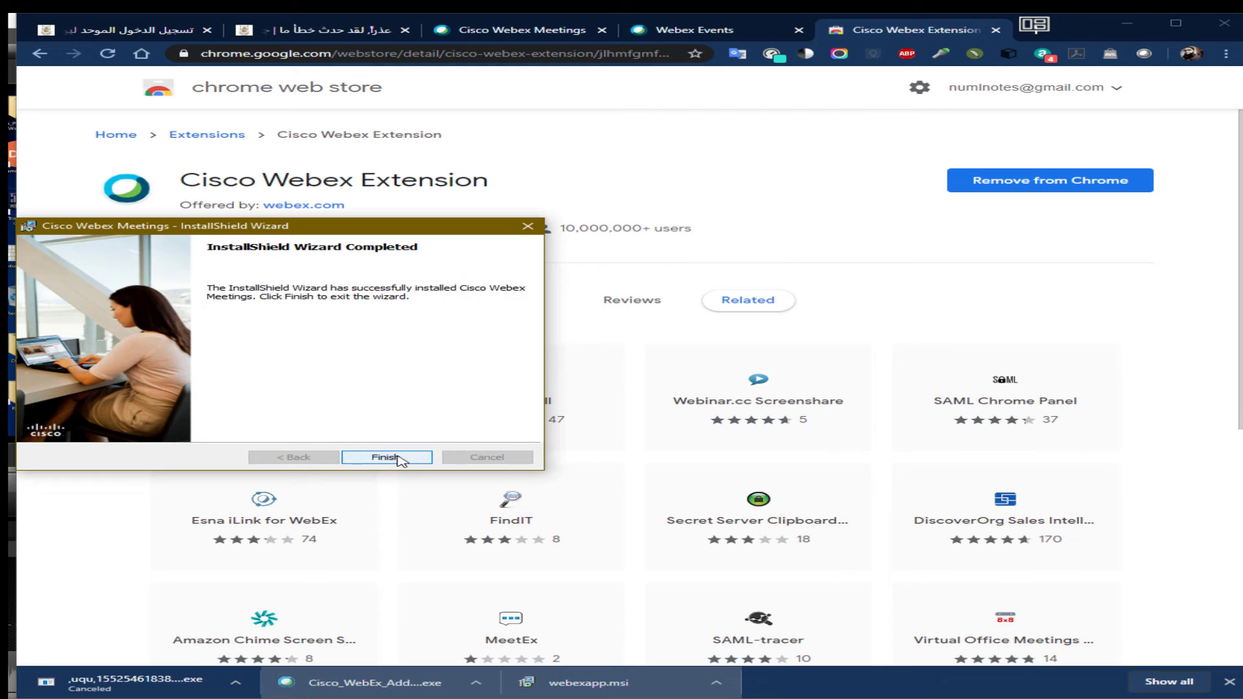
click(398, 460)
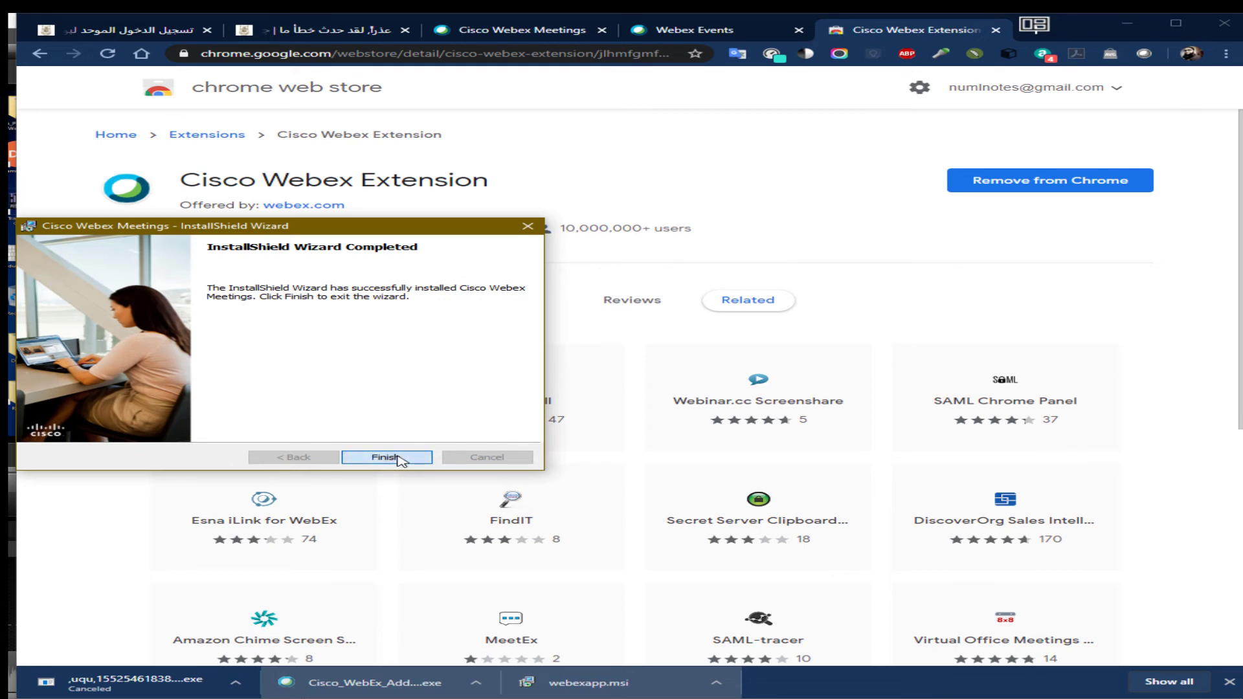
click(398, 457)
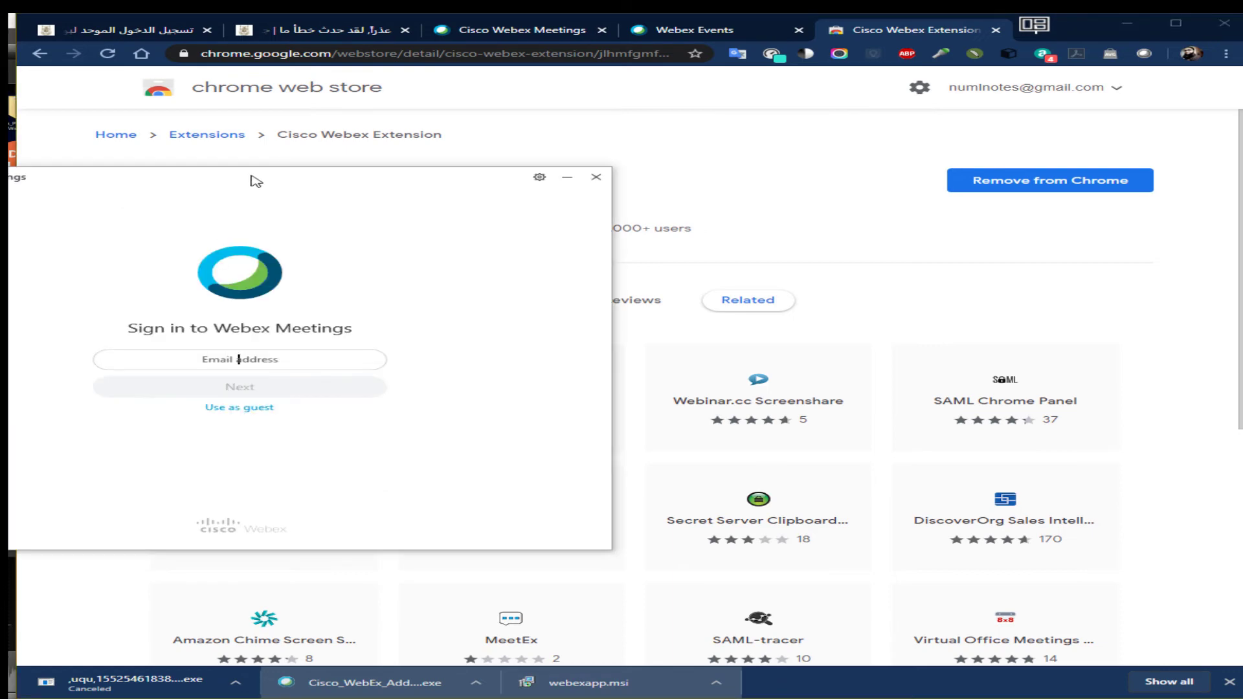
Centre the sign-in window, submit the account e-mail address, and allow Webex through the AVG firewall
drag(257, 182, 543, 177)
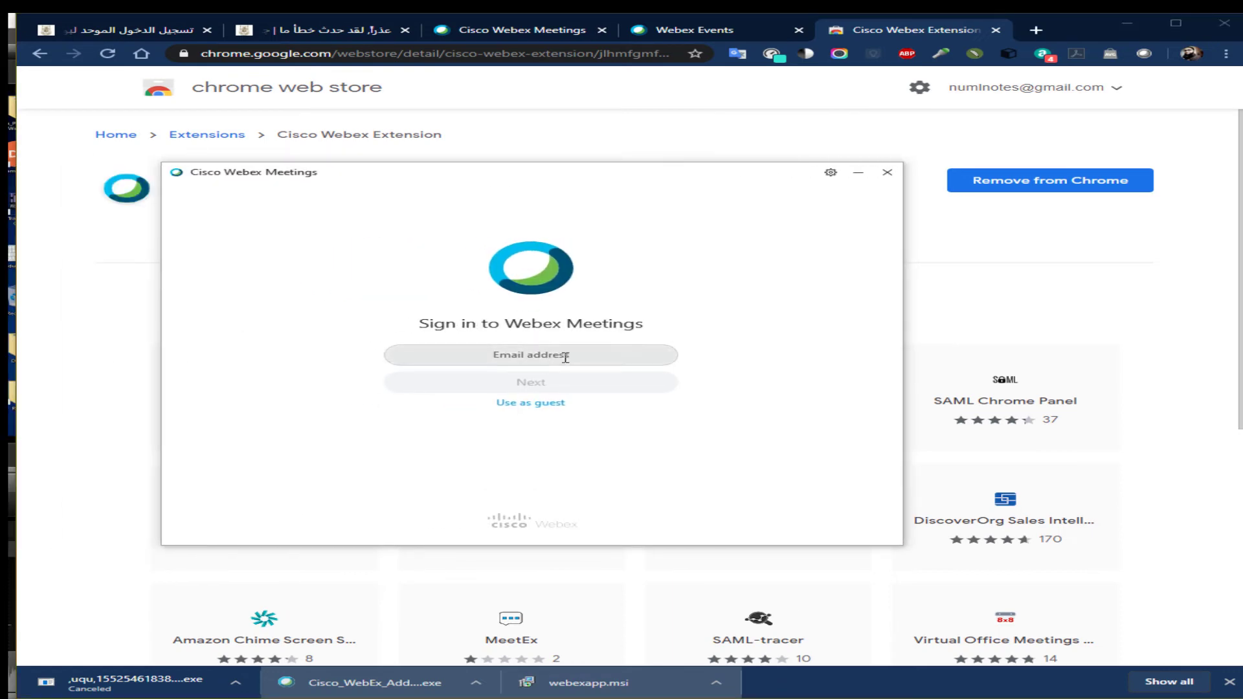
click(565, 356)
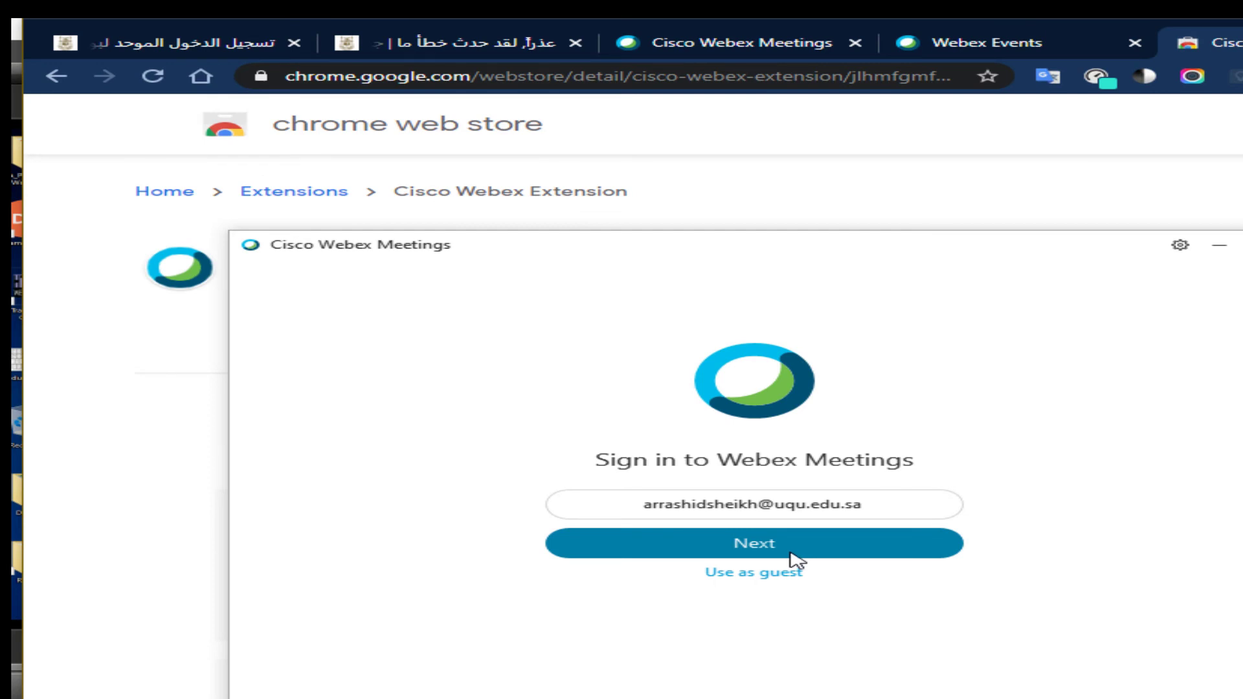
click(791, 554)
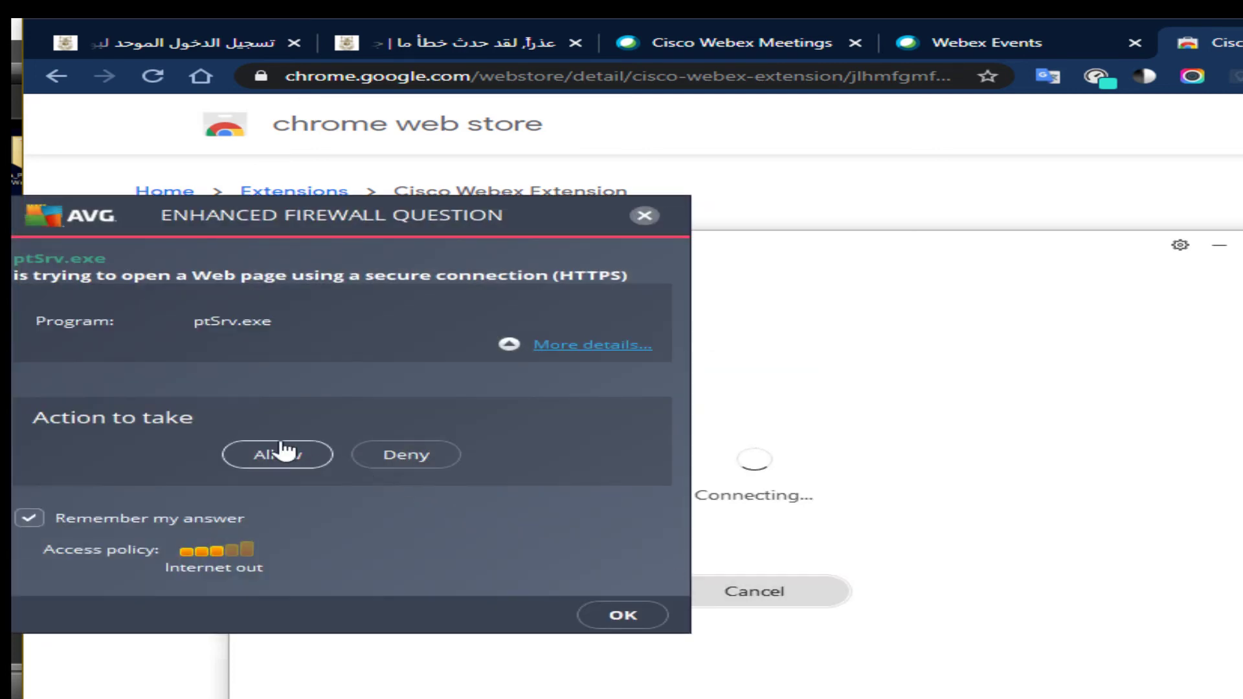
click(282, 453)
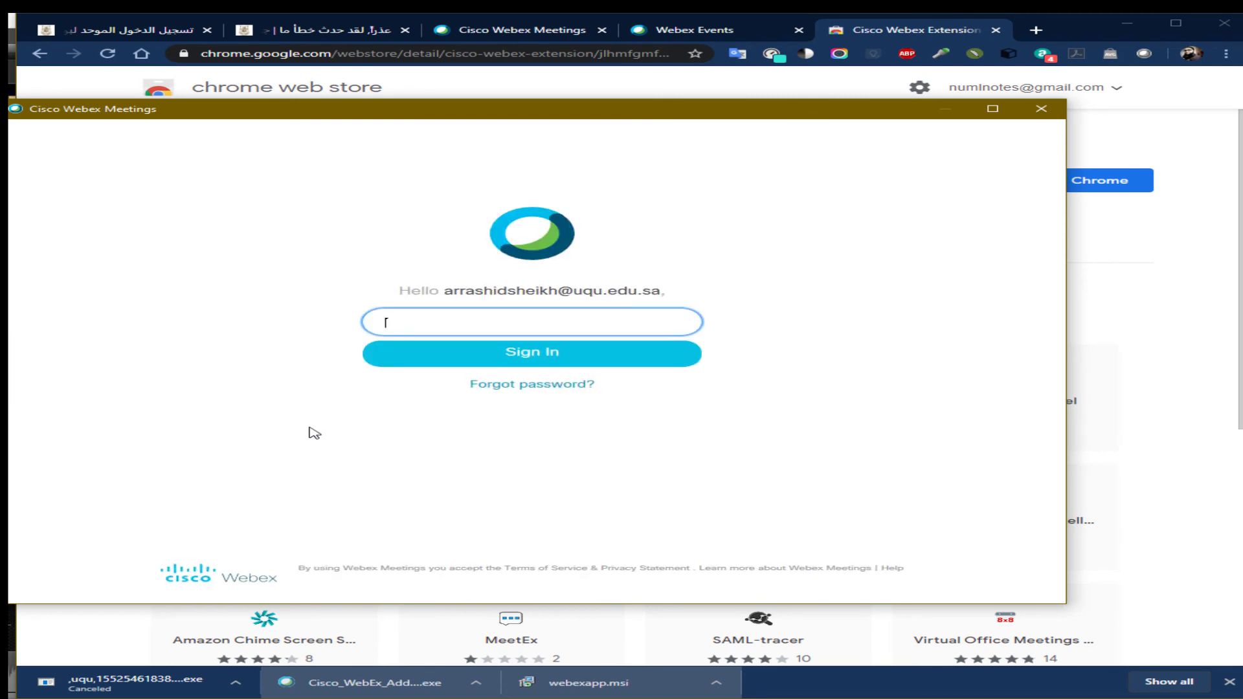
Enter the account password to sign in, then move the Webex Meetings window to mid-screen
text(••••••••••)
key(Return)
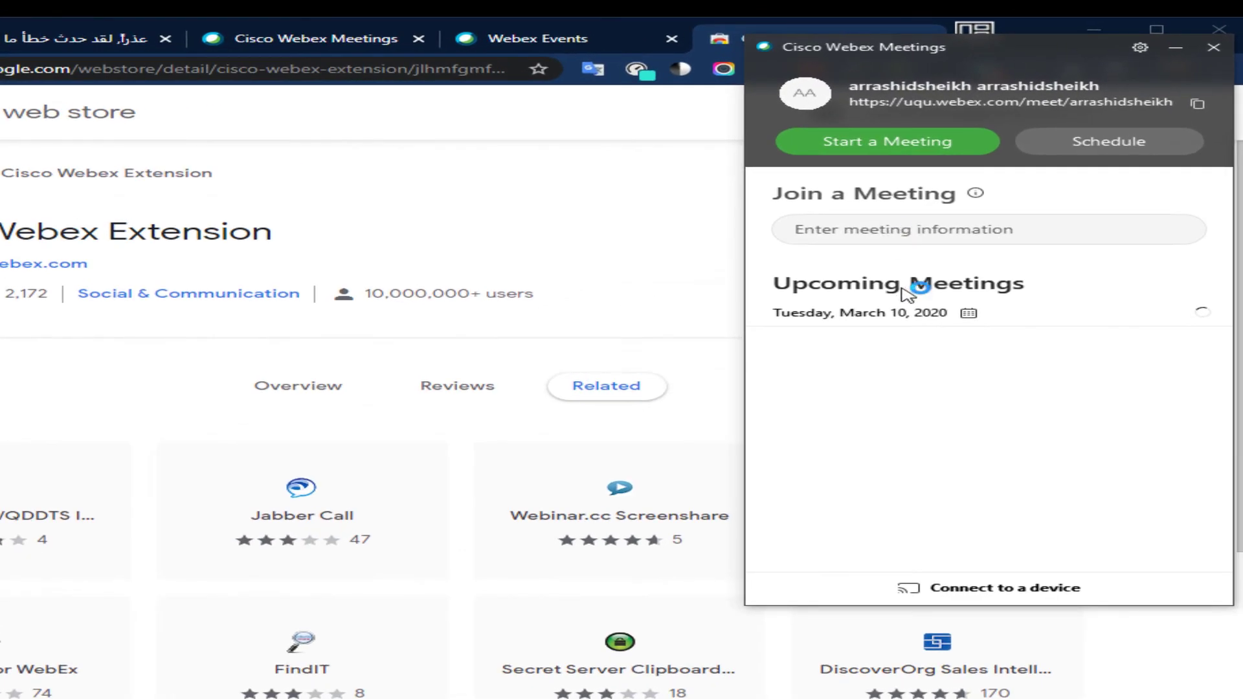
drag(898, 52, 431, 225)
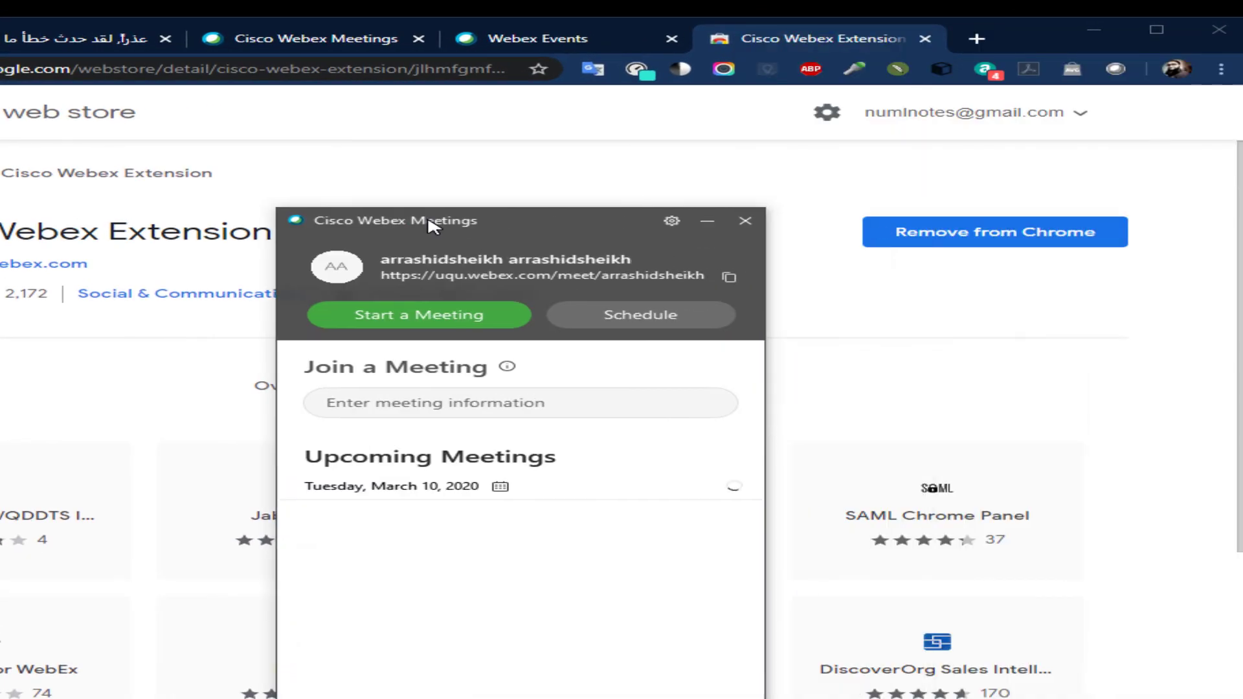